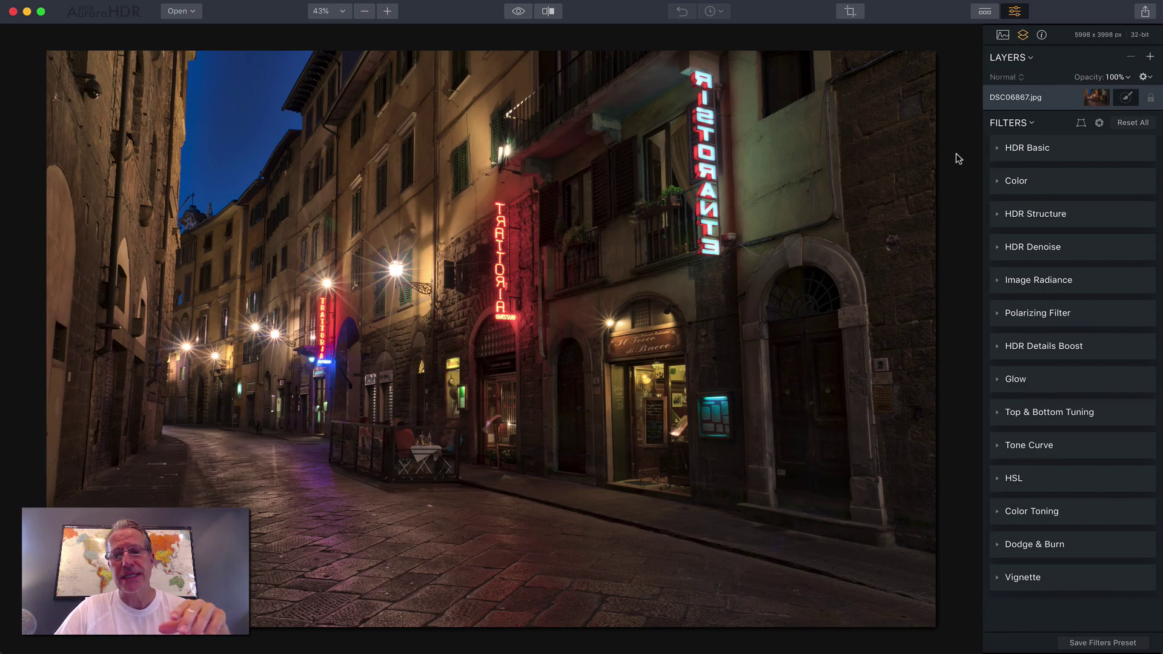
Correct the lens distortion by setting Distortion to -3.
{"action": "left_click", "coordinate": [1098, 124]}
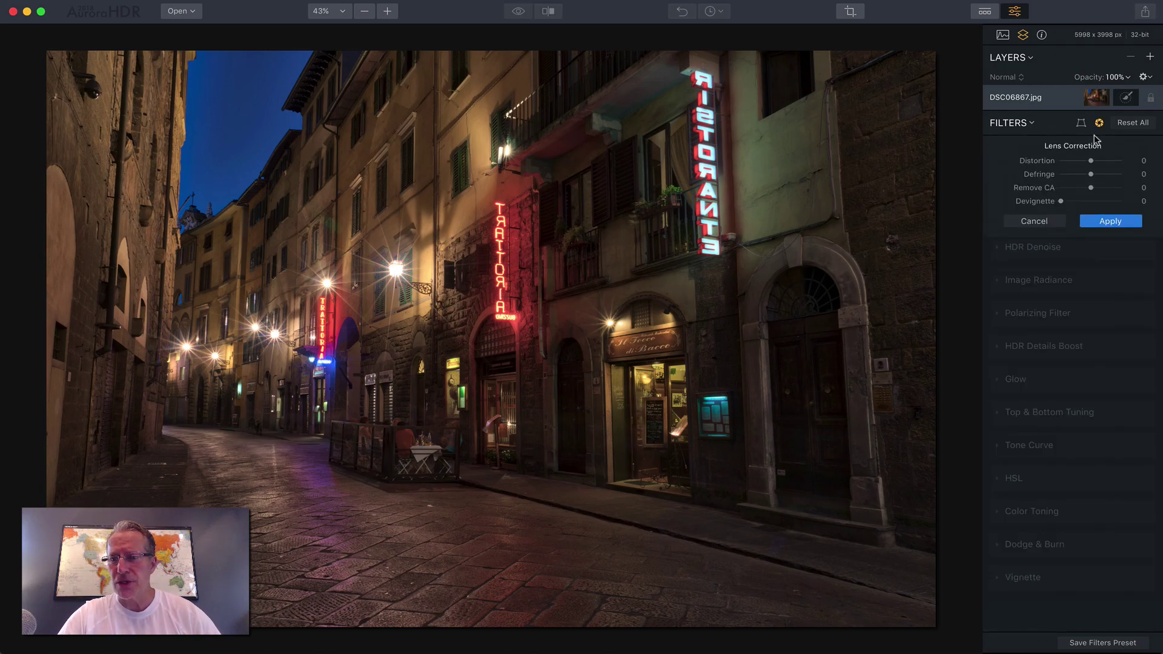
{"action": "left_click_drag", "start_coordinate": [1089, 160], "coordinate": [1088, 161]}
{"action": "left_click", "coordinate": [1101, 220]}
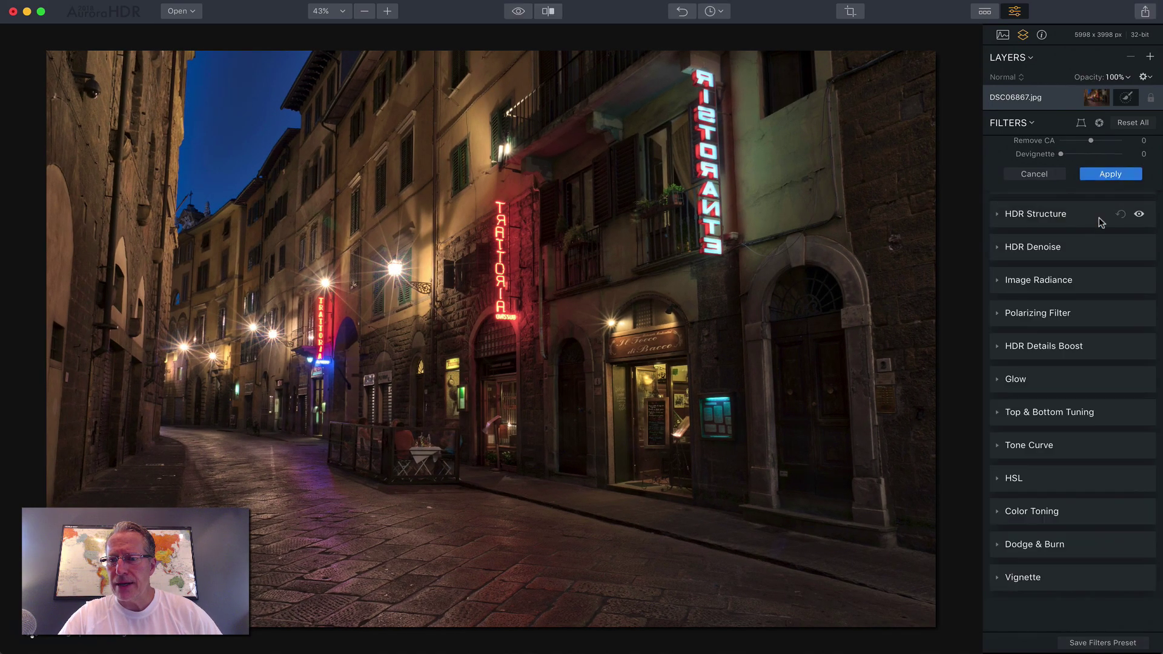
Straighten the buildings with Transform Vertical -11, Aspect -16, Scale 4, X Offset 1, Y Offset -4.
{"action": "left_click", "coordinate": [1080, 124]}
{"action": "left_click_drag", "start_coordinate": [1091, 160], "coordinate": [1082, 162]}
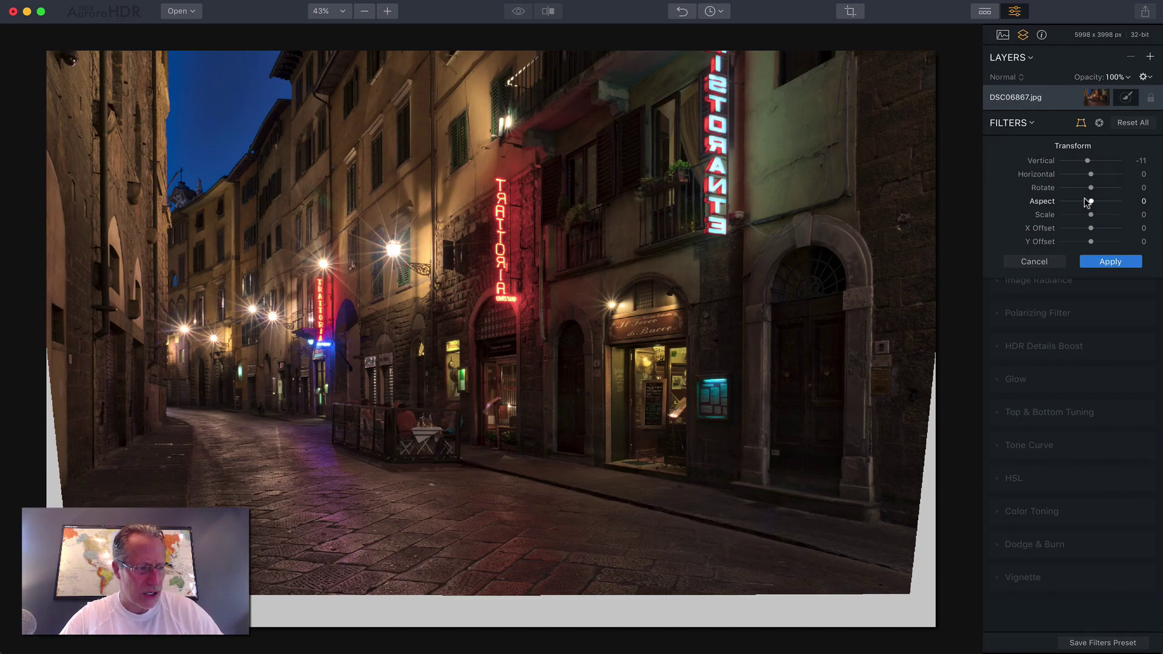
{"action": "left_click_drag", "start_coordinate": [1089, 201], "coordinate": [1083, 203]}
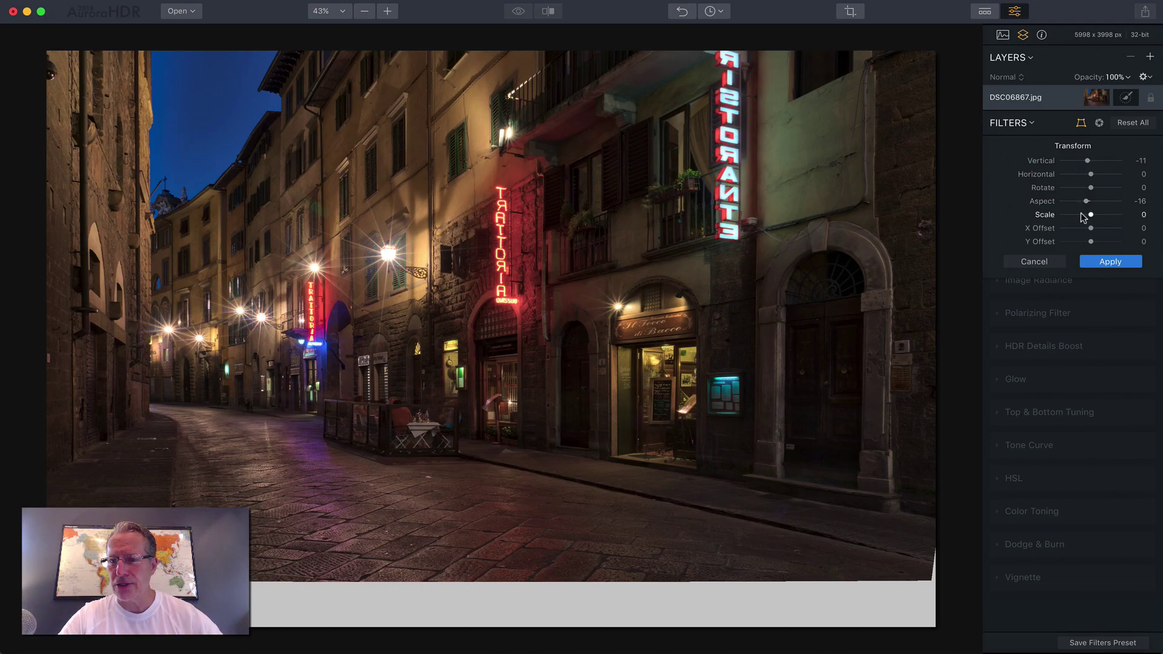
{"action": "left_click_drag", "start_coordinate": [1090, 215], "coordinate": [1092, 216]}
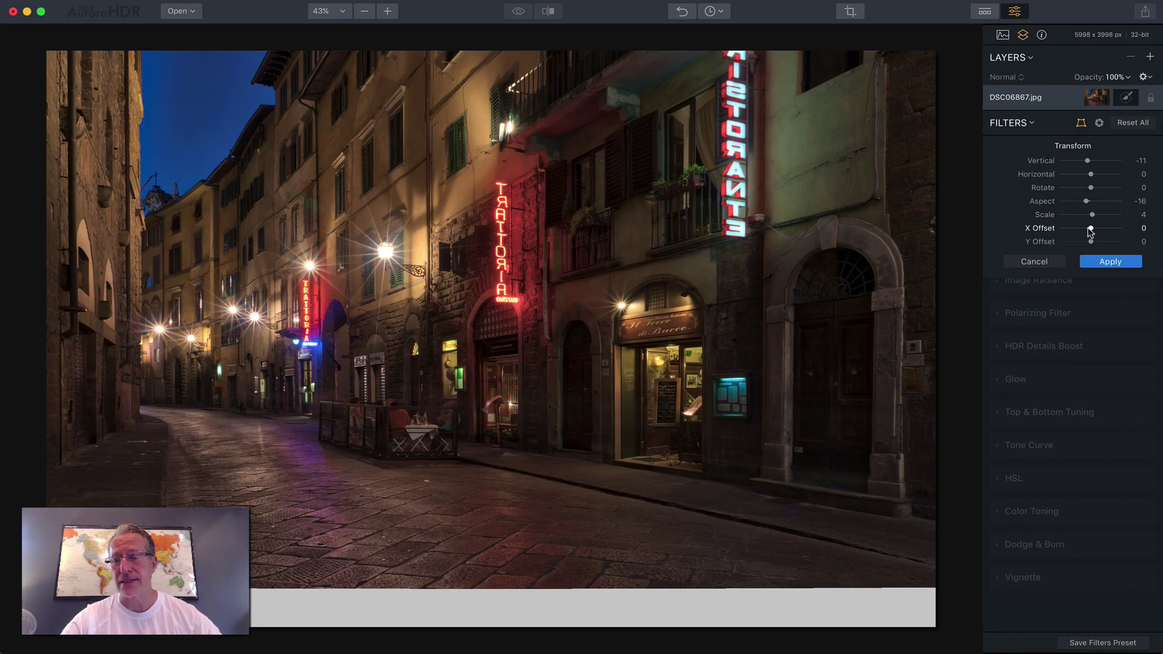
{"action": "left_click_drag", "start_coordinate": [1091, 230], "coordinate": [1087, 243]}
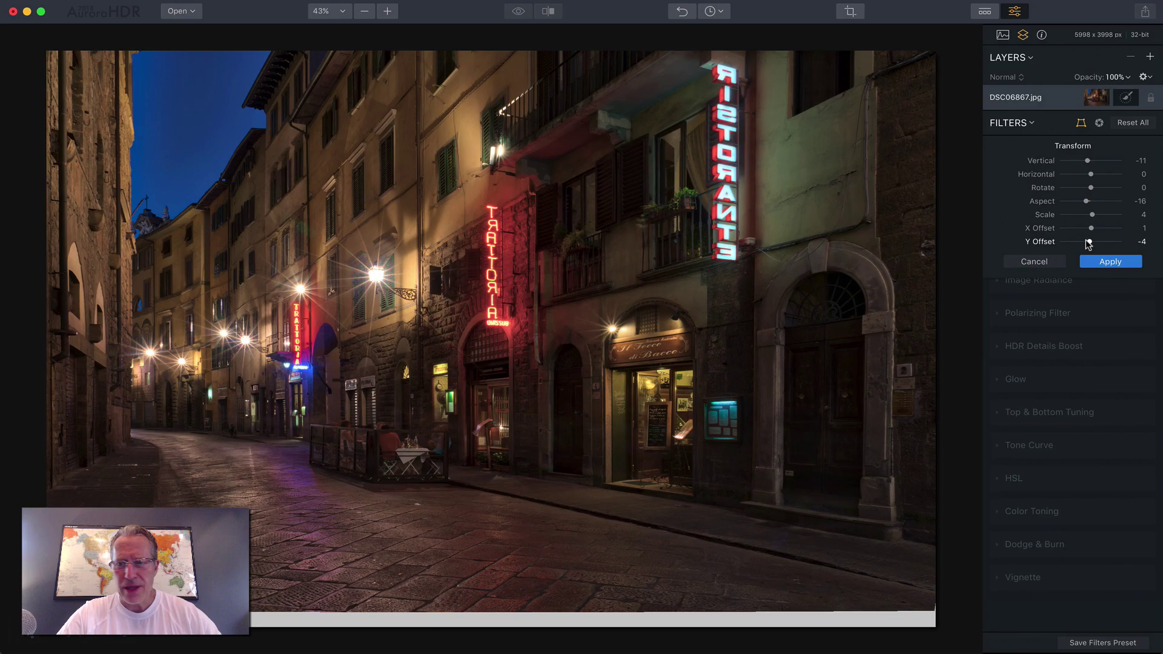
{"action": "left_click", "coordinate": [1101, 263]}
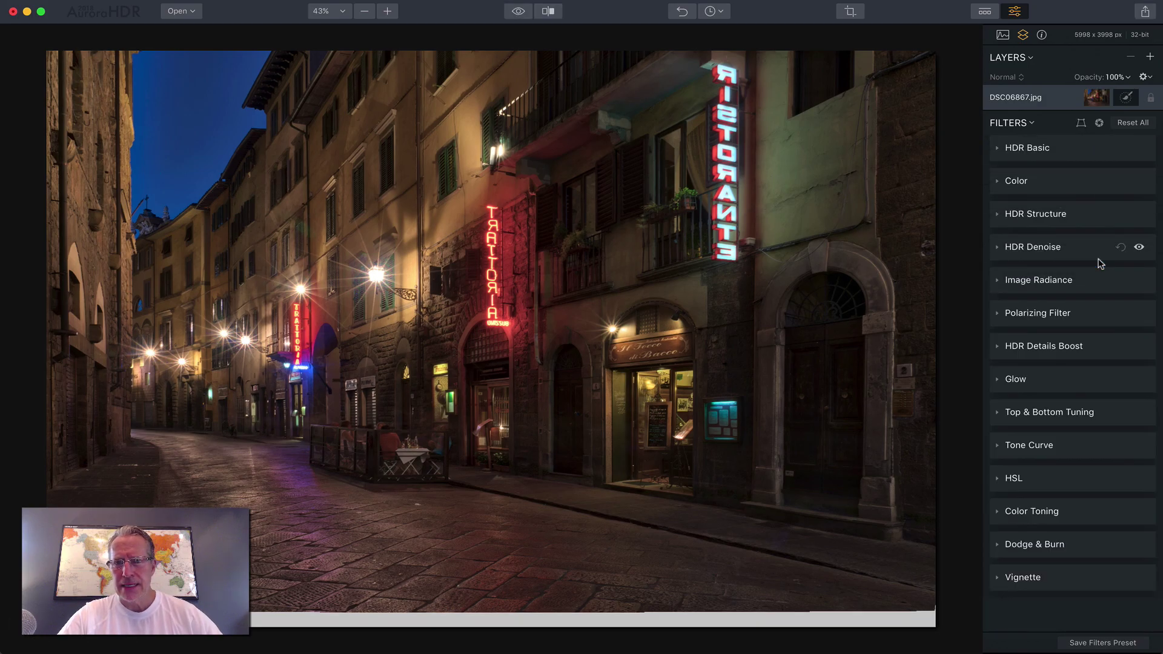
Crop the street photo to 3:2, trimming the grey bottom strip, for 5751 × 3834 px.
{"action": "left_click", "coordinate": [850, 12]}
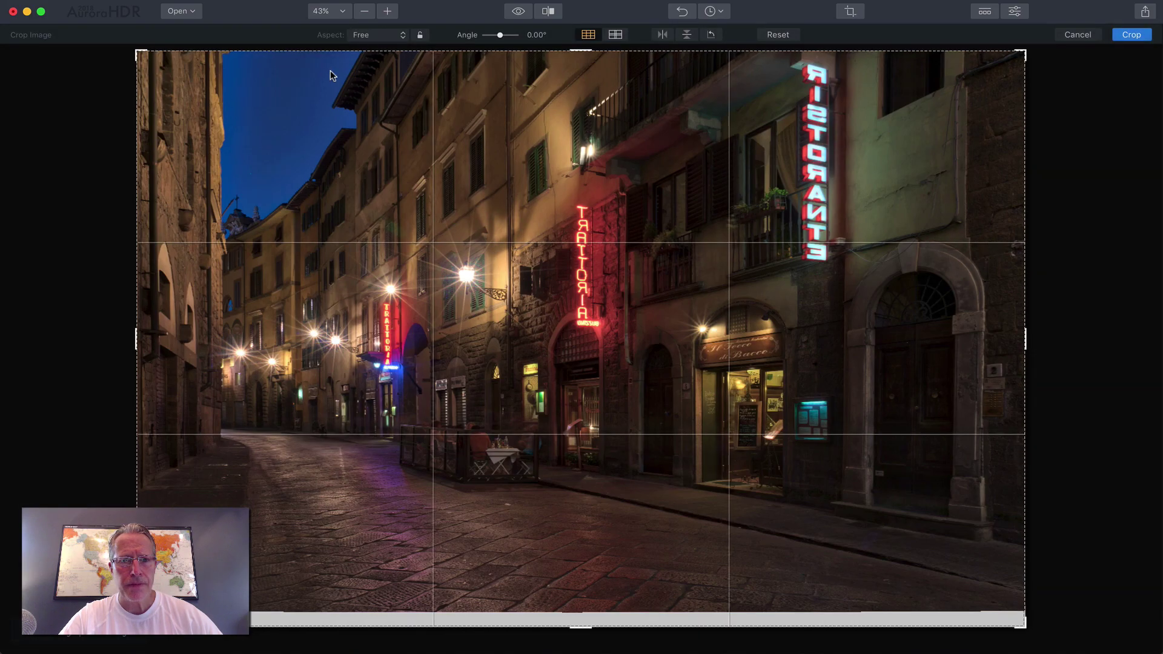
{"action": "left_click", "coordinate": [374, 35]}
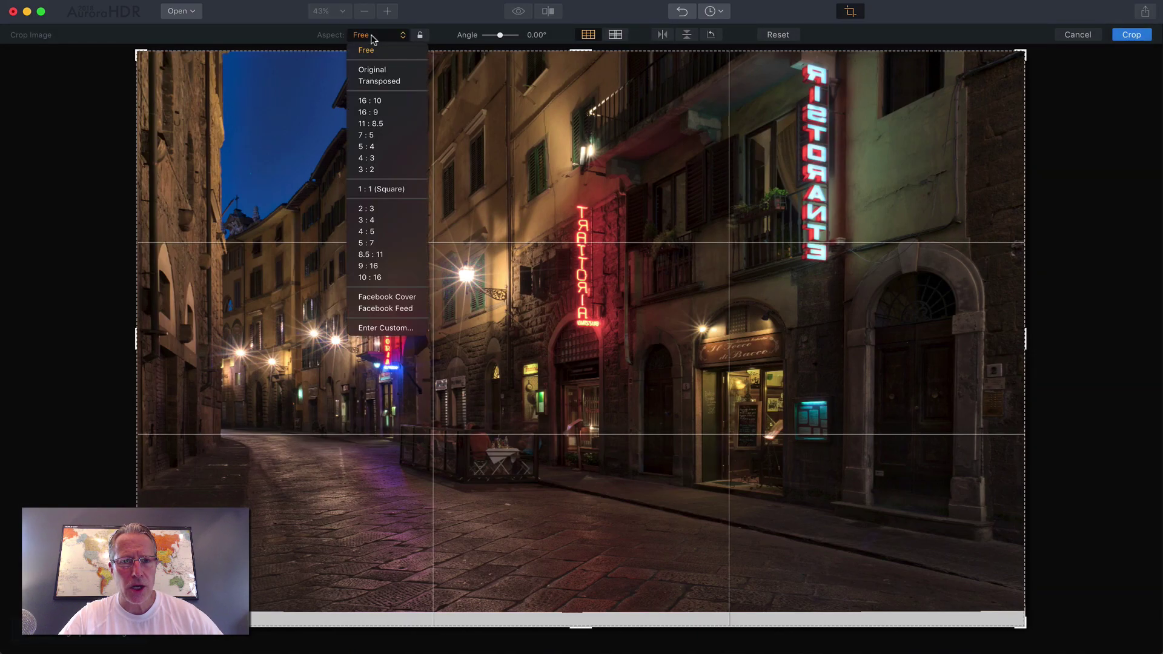
{"action": "left_click", "coordinate": [377, 170]}
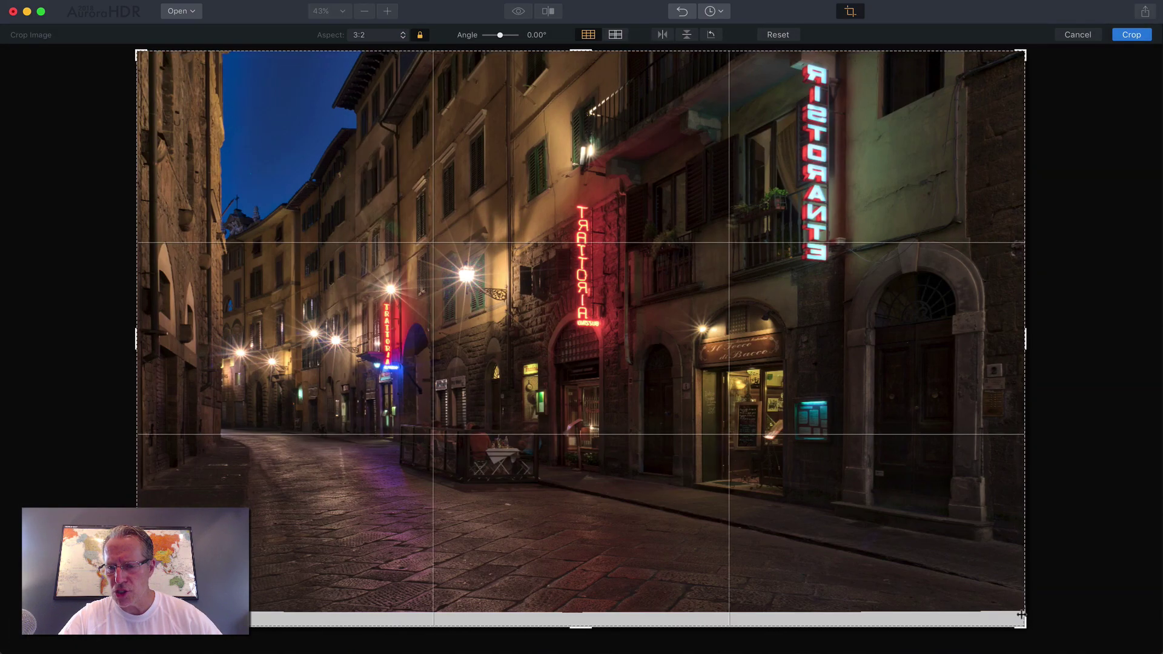
{"action": "left_click_drag", "start_coordinate": [1022, 614], "coordinate": [1016, 614]}
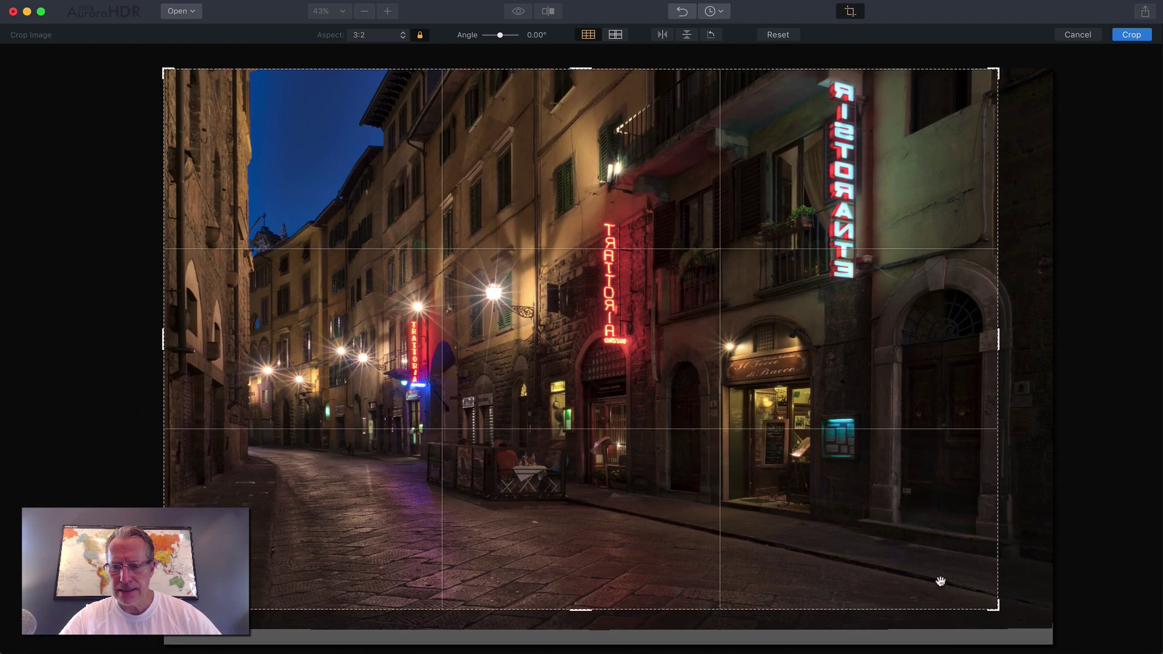
{"action": "left_click_drag", "start_coordinate": [998, 608], "coordinate": [1019, 614]}
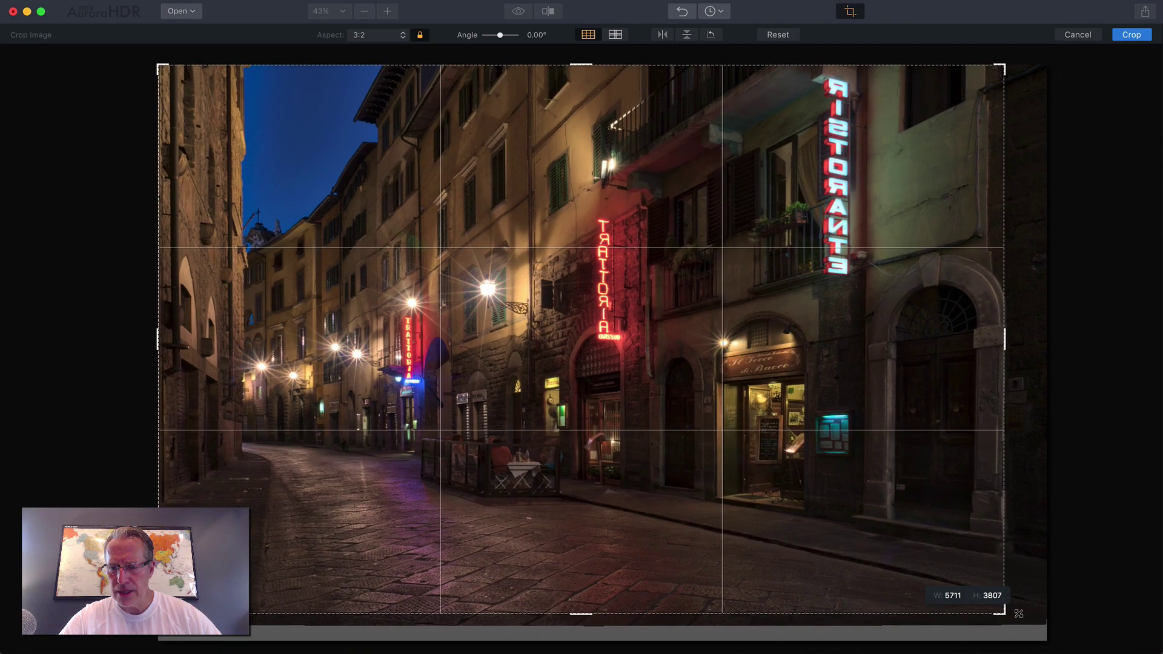
{"action": "left_click_drag", "start_coordinate": [907, 486], "coordinate": [874, 487]}
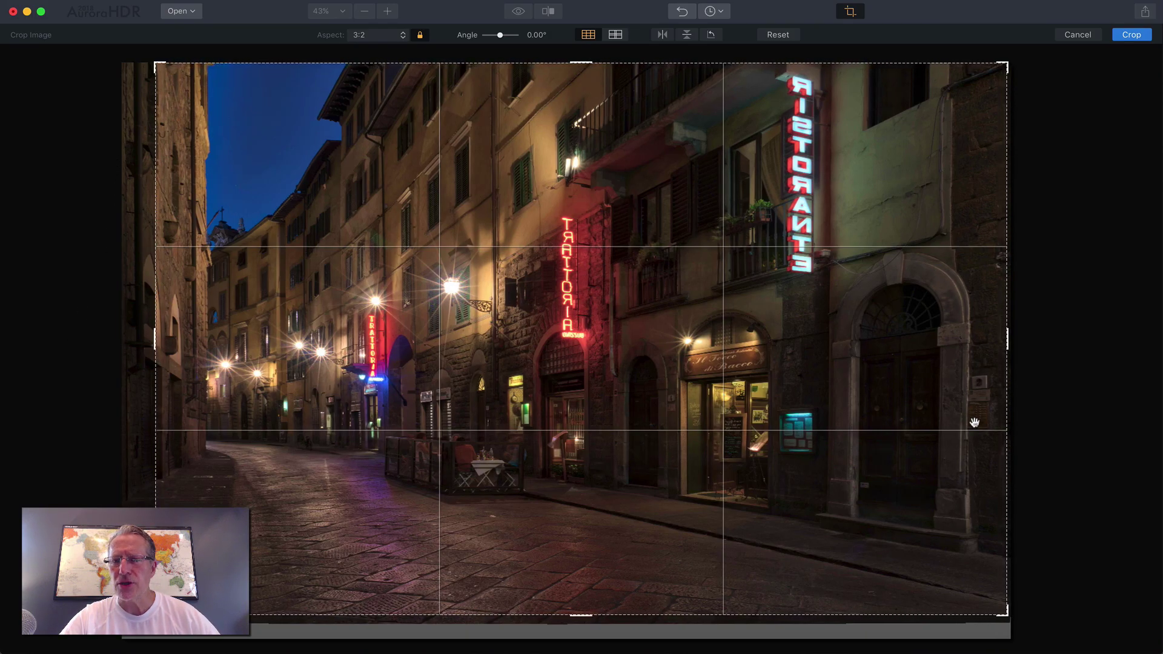
{"action": "left_click", "coordinate": [1132, 34]}
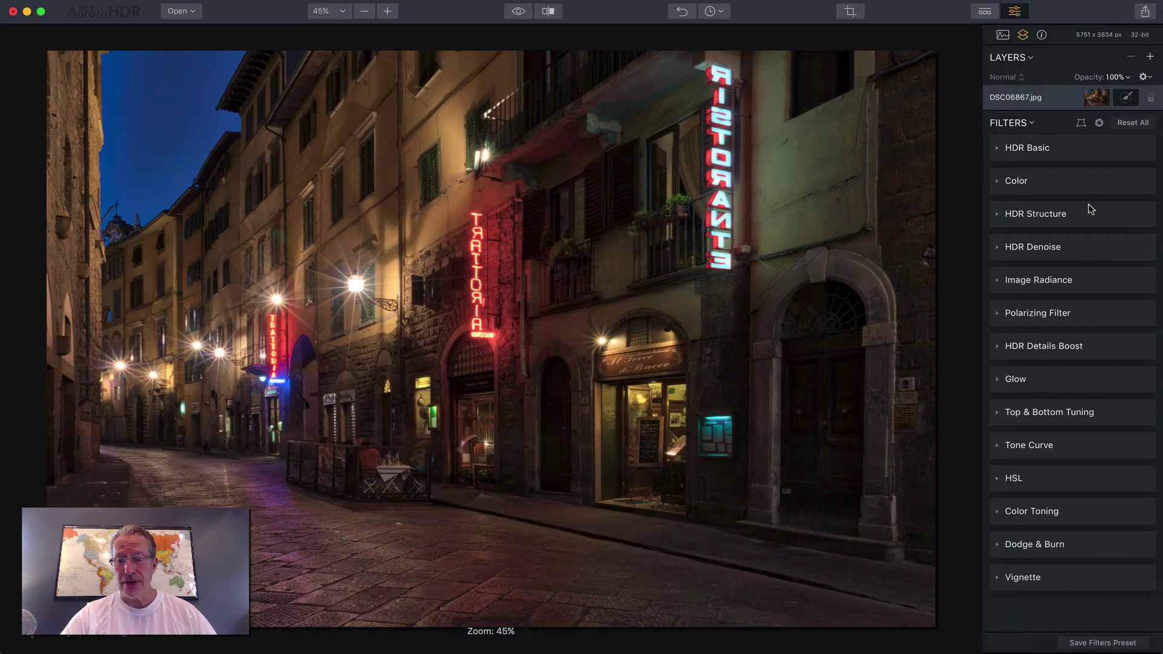
{"action": "left_click", "coordinate": [547, 16]}
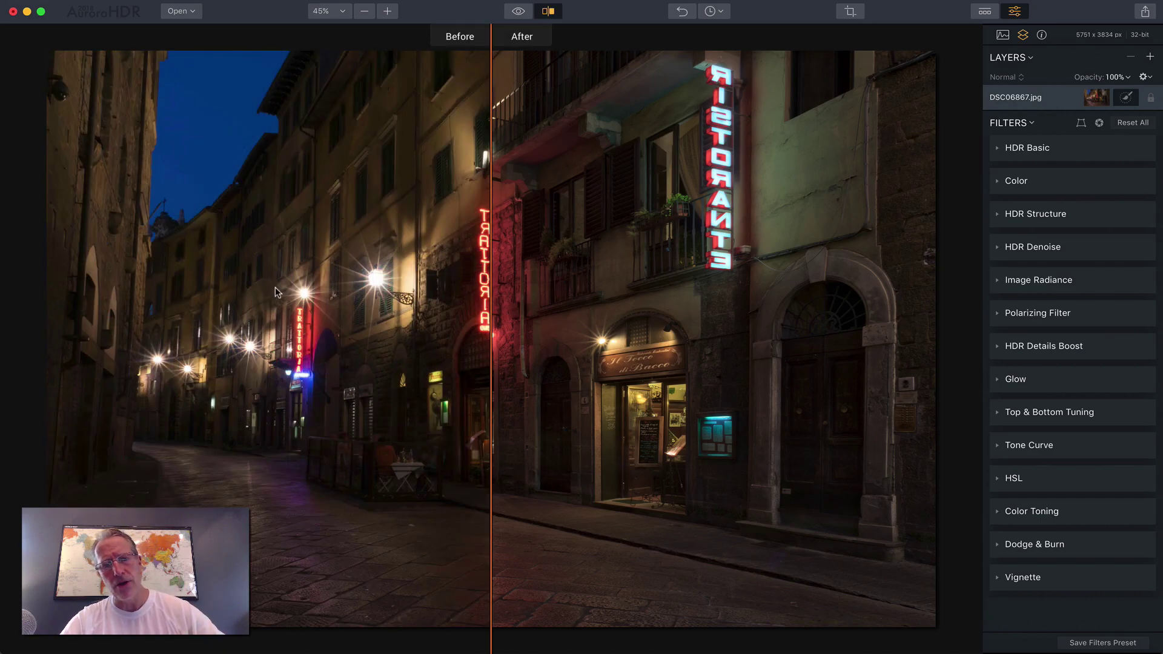
{"action": "left_click_drag", "start_coordinate": [491, 298], "coordinate": [514, 297]}
{"action": "left_click_drag", "start_coordinate": [700, 265], "coordinate": [892, 273]}
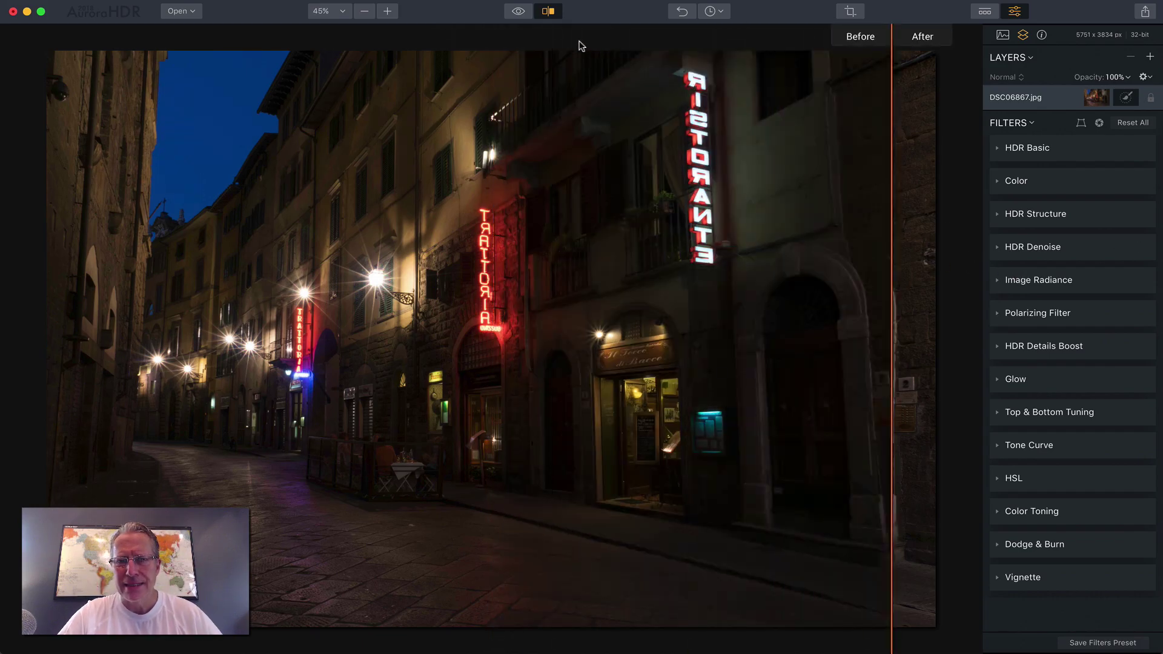
{"action": "left_click", "coordinate": [548, 11]}
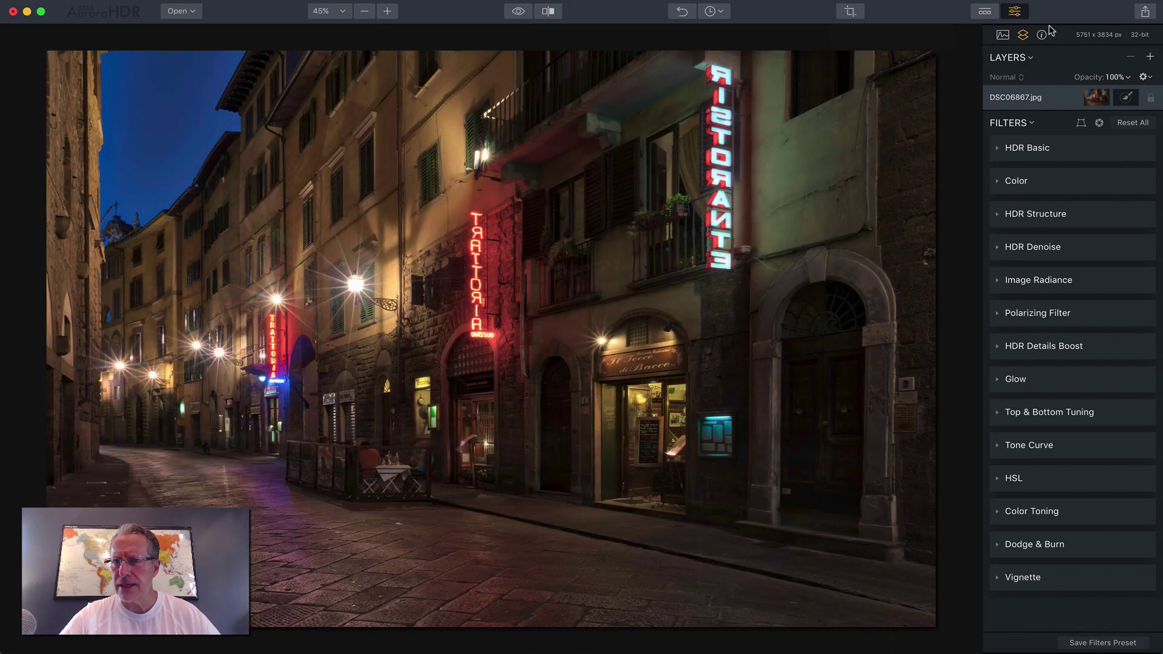
{"action": "left_click", "coordinate": [1042, 34]}
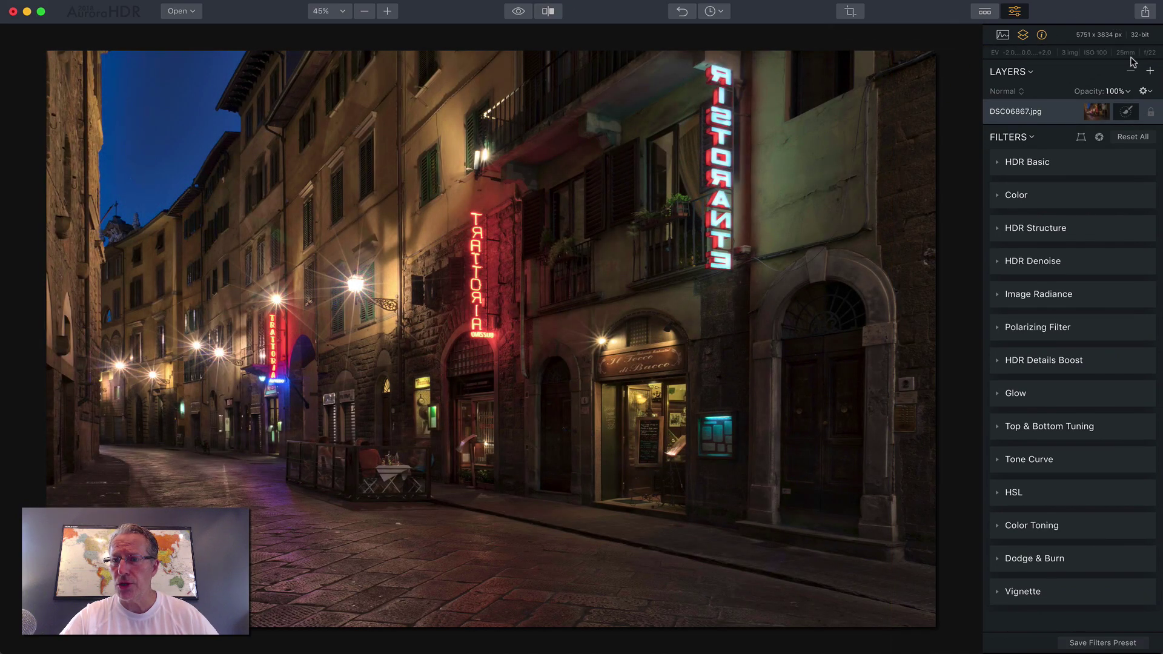
{"action": "left_click", "coordinate": [1041, 34]}
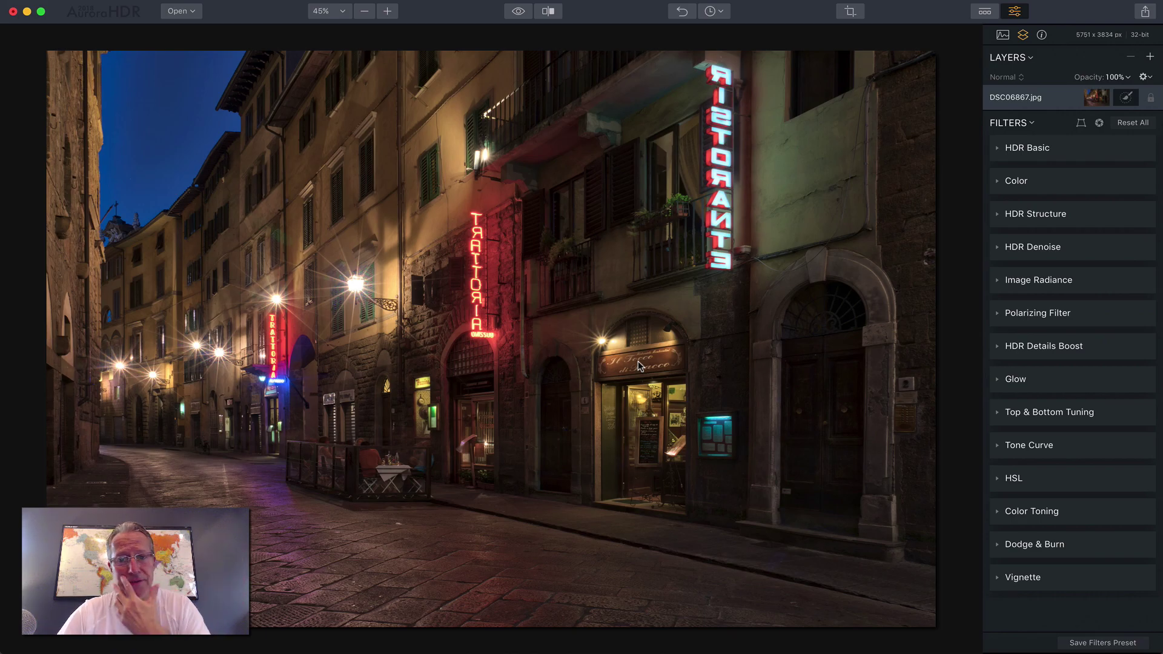
Rotate the photo by under a degree to level it while keeping the 3:2 crop.
{"action": "key", "text": "Tab"}
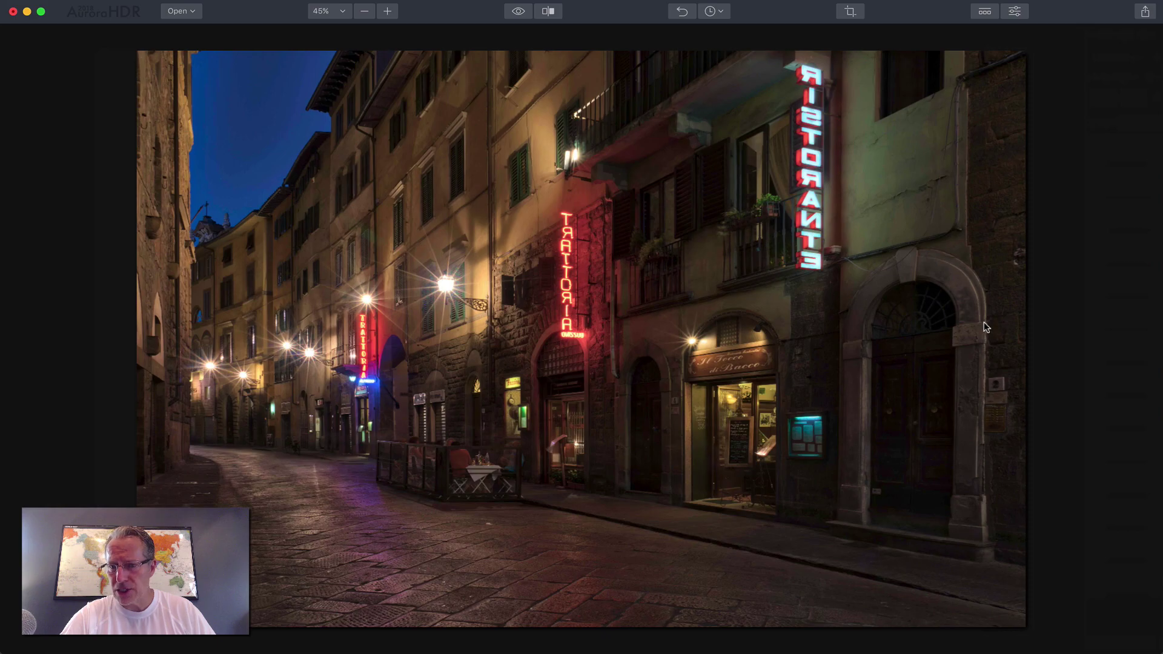
{"action": "key", "text": "c"}
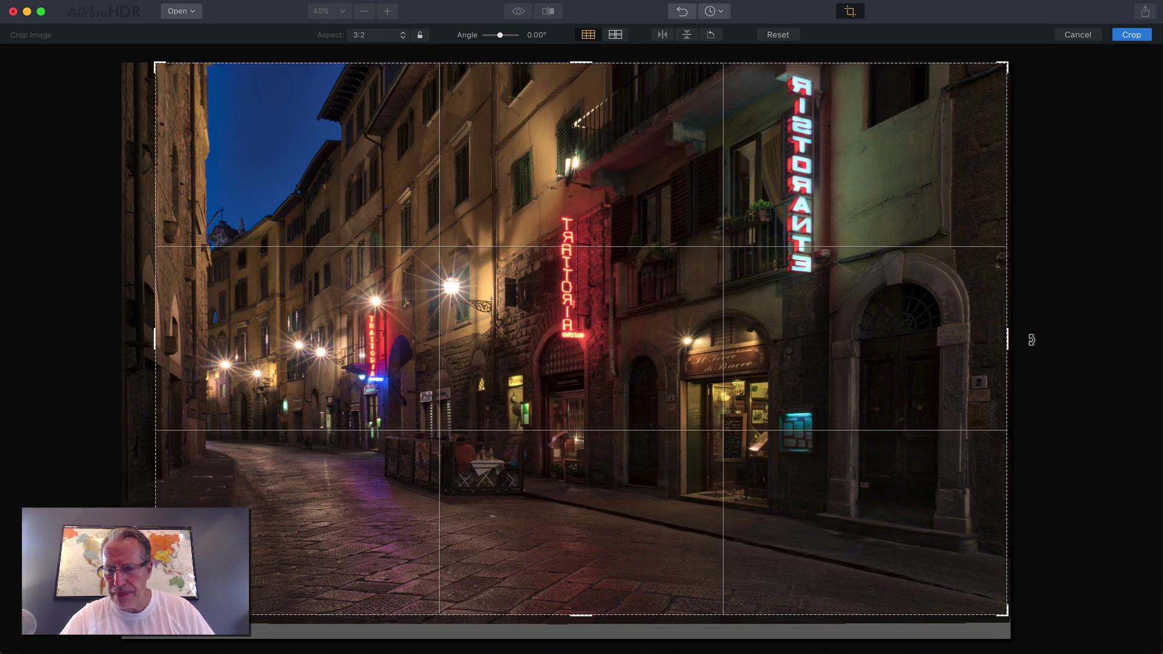
{"action": "left_click_drag", "start_coordinate": [1021, 340], "coordinate": [1022, 339]}
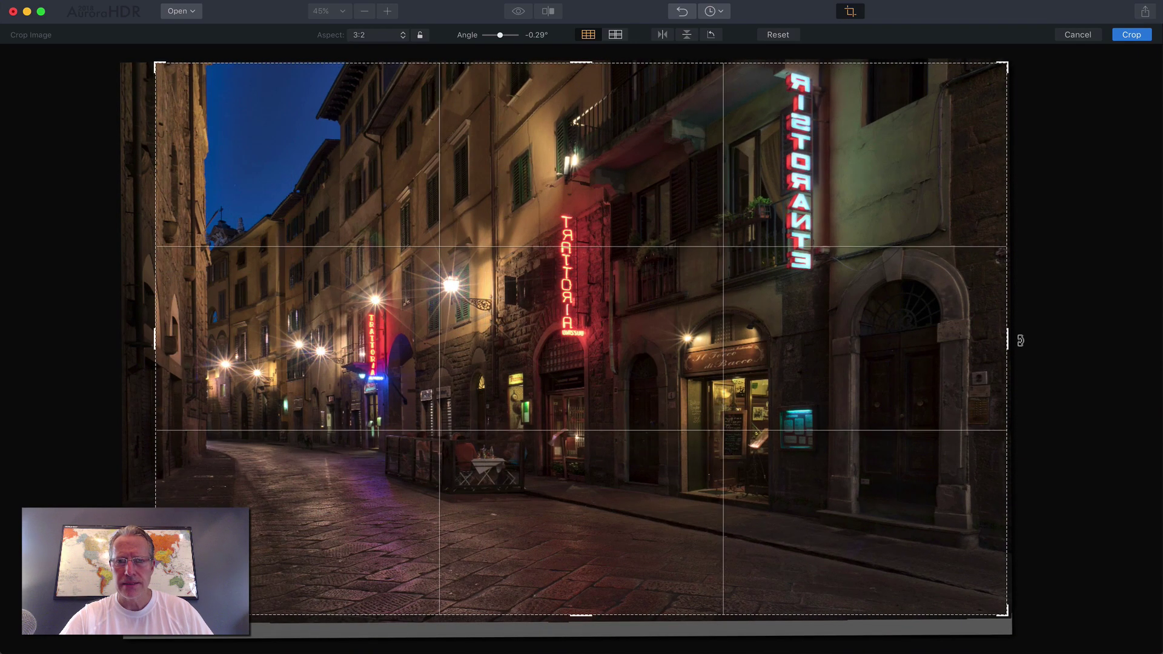
{"action": "left_click", "coordinate": [1123, 37]}
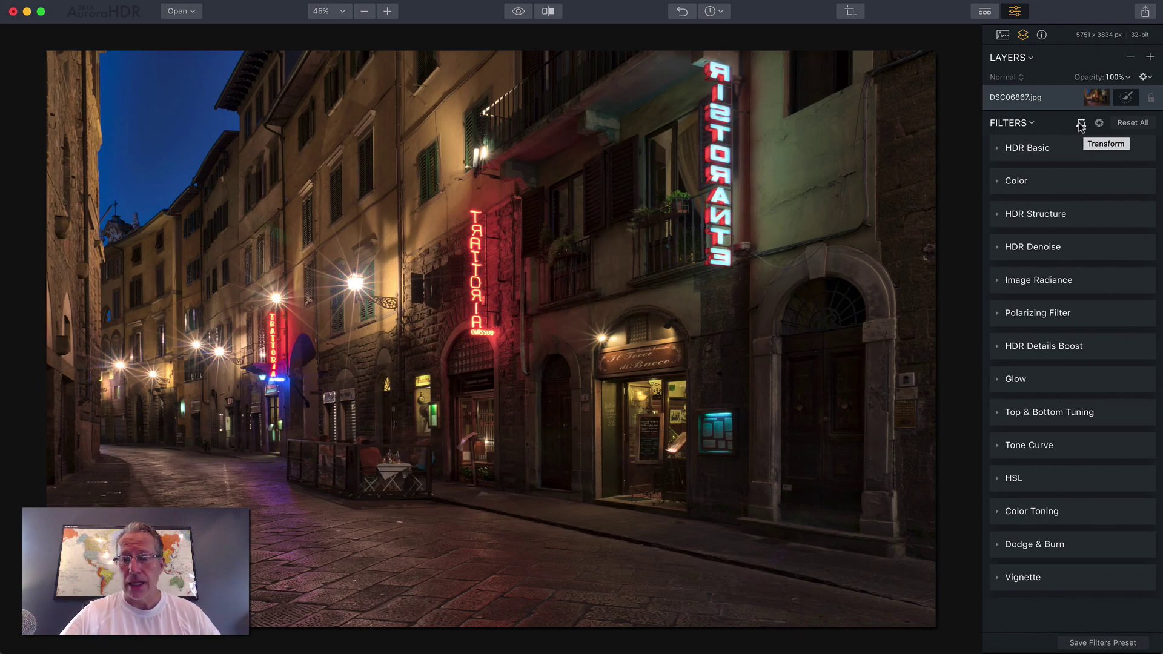
Add an adjustment layer with a cooler Temperature and HDR Enhance at about 20.
{"action": "left_click", "coordinate": [1149, 56]}
{"action": "left_click", "coordinate": [1111, 69]}
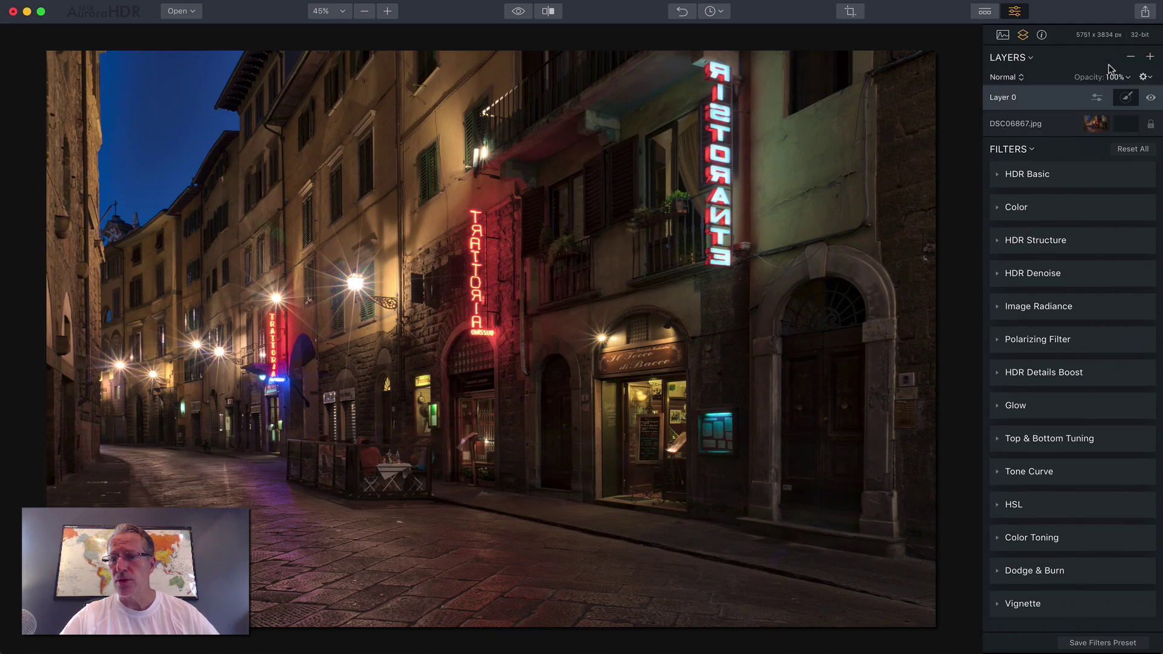
{"action": "left_click", "coordinate": [1070, 175]}
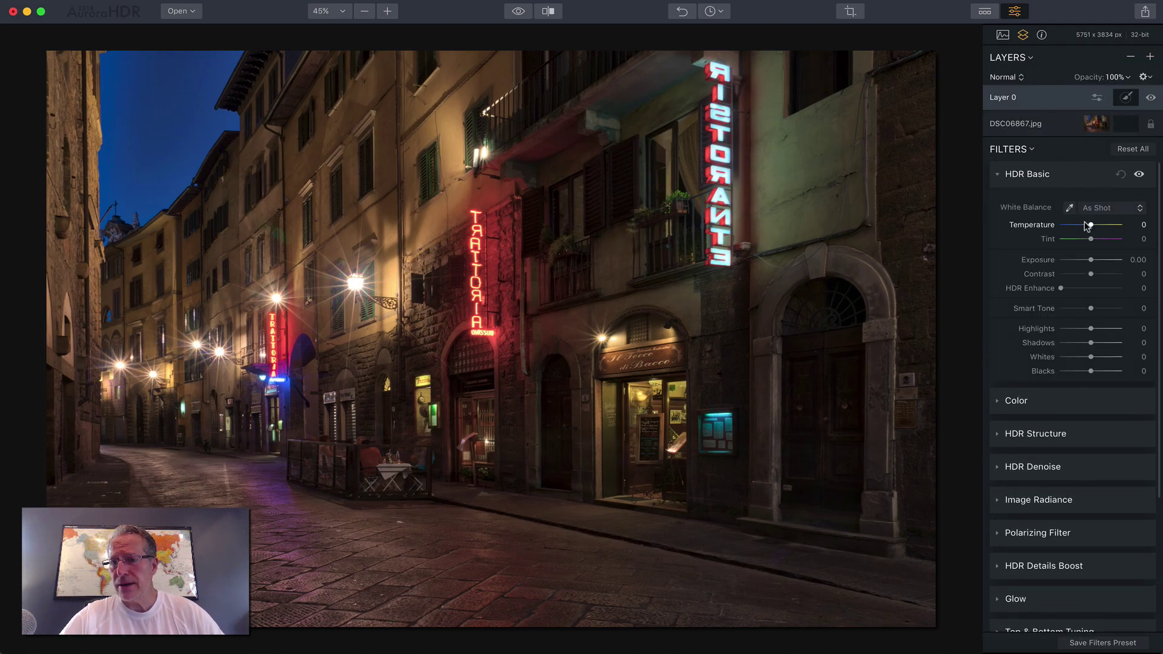
{"action": "left_click_drag", "start_coordinate": [1085, 224], "coordinate": [1094, 275]}
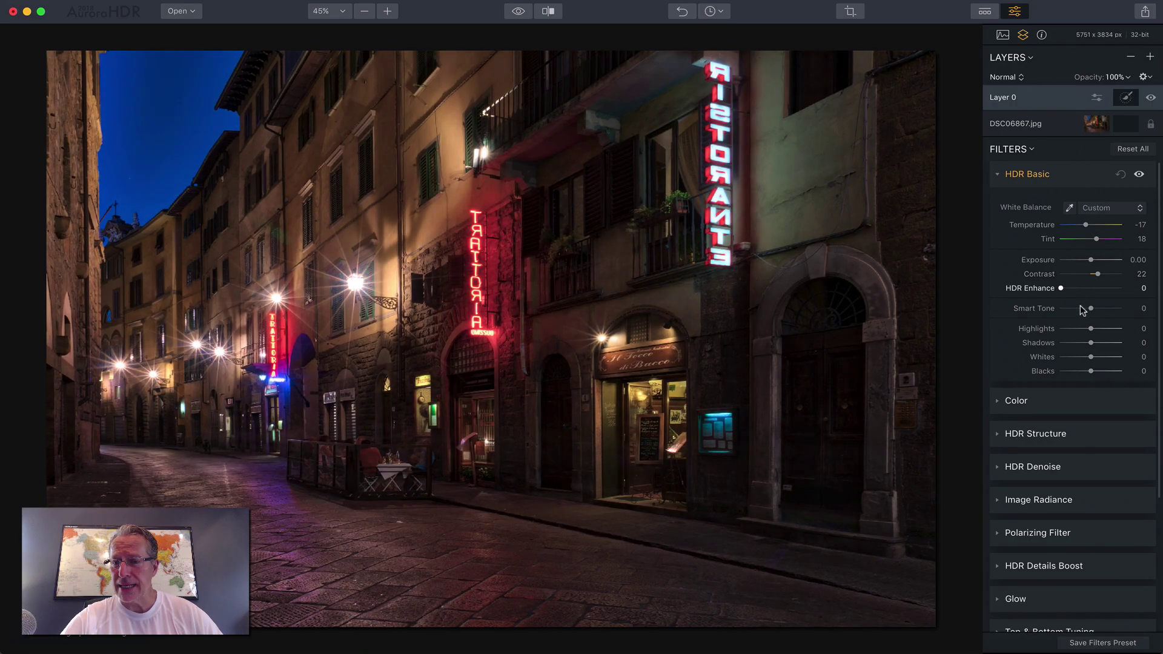
{"action": "left_click_drag", "start_coordinate": [1061, 289], "coordinate": [1100, 310]}
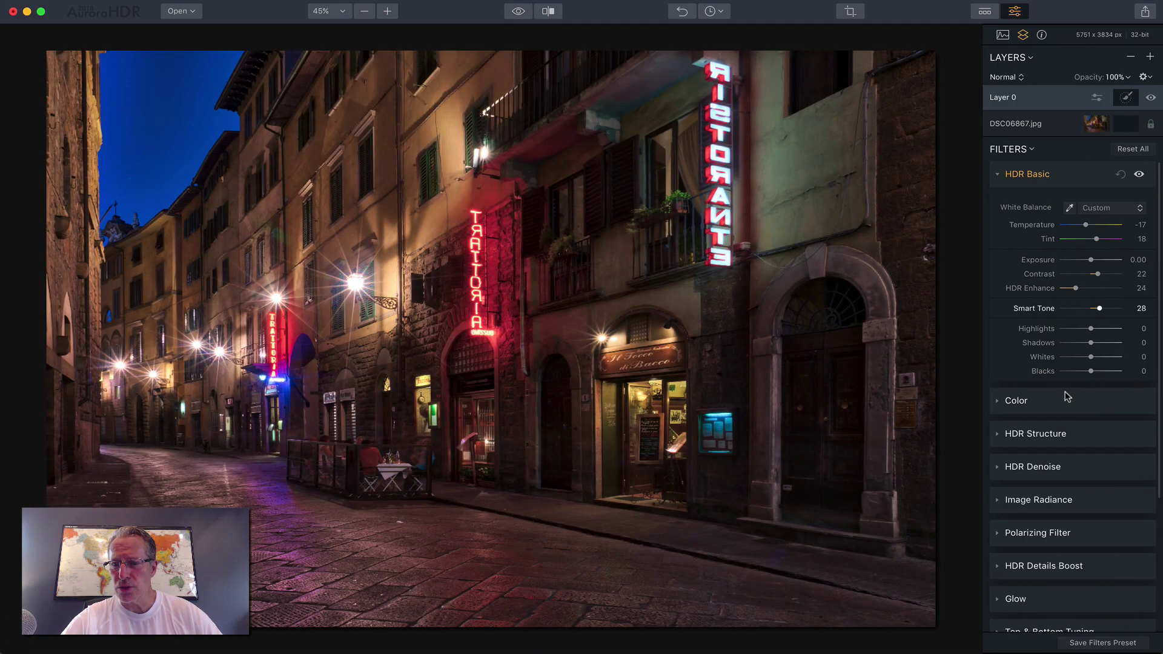
Raise Vibrance to 19 and HDR Structure Amount to 22, then compare before and after.
{"action": "left_click", "coordinate": [1059, 403]}
{"action": "left_click_drag", "start_coordinate": [1089, 441], "coordinate": [1096, 441]}
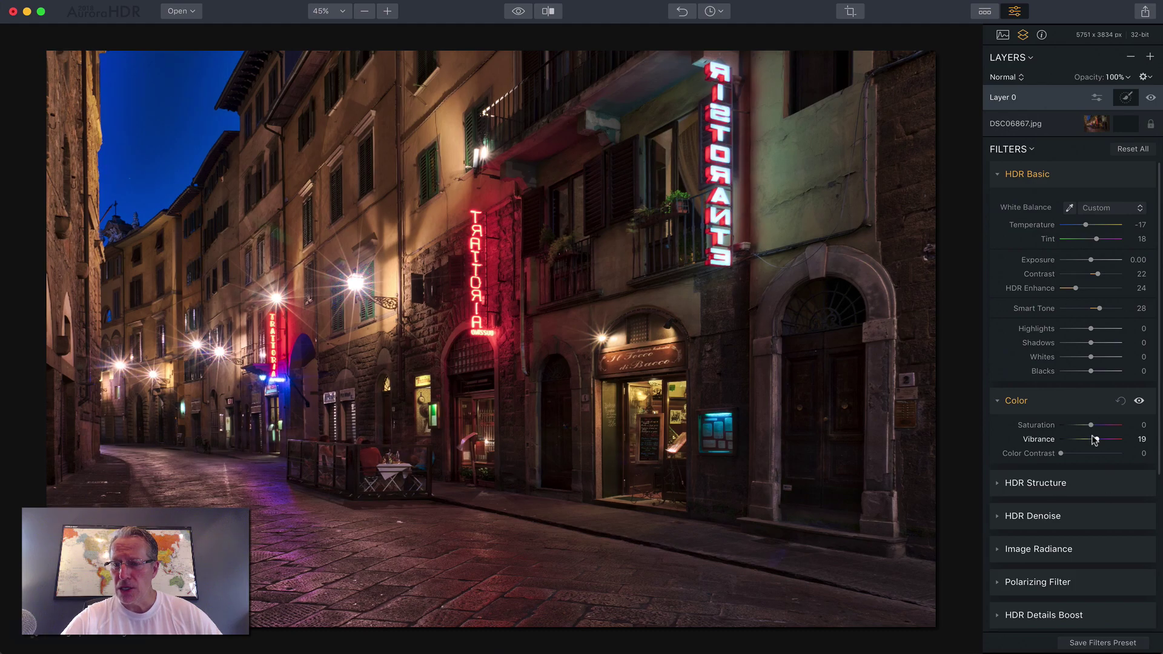
{"action": "scroll", "coordinate": [1073, 449], "scroll_direction": "down", "scroll_amount": 1}
{"action": "left_click", "coordinate": [1057, 454]}
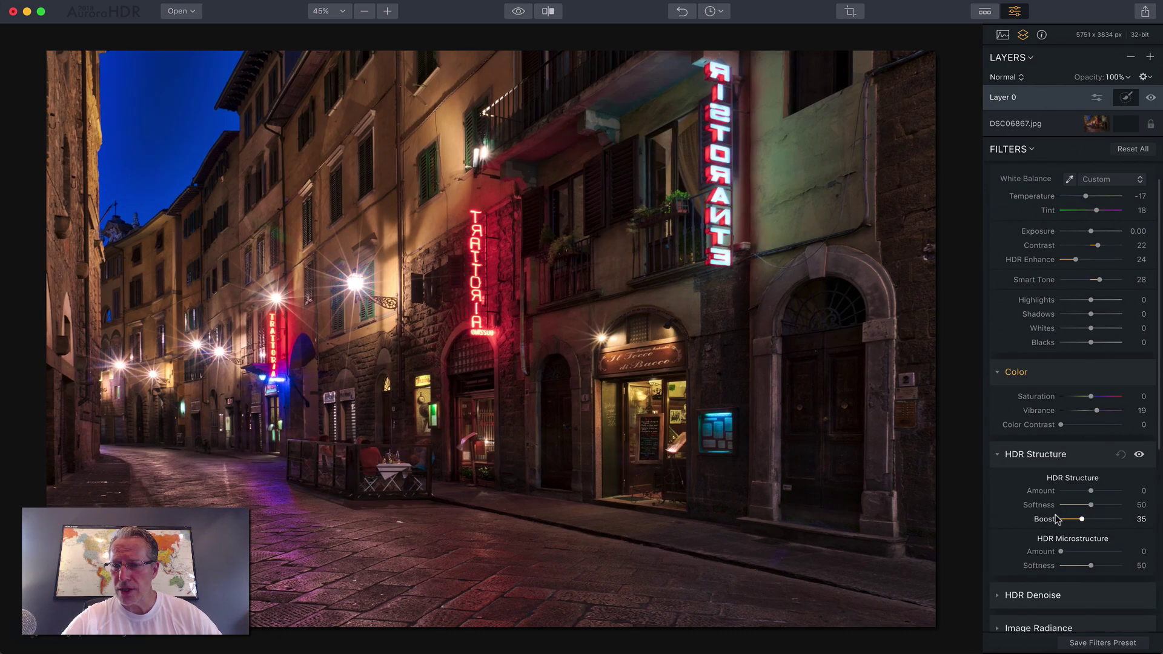
{"action": "left_click_drag", "start_coordinate": [1091, 492], "coordinate": [1098, 493]}
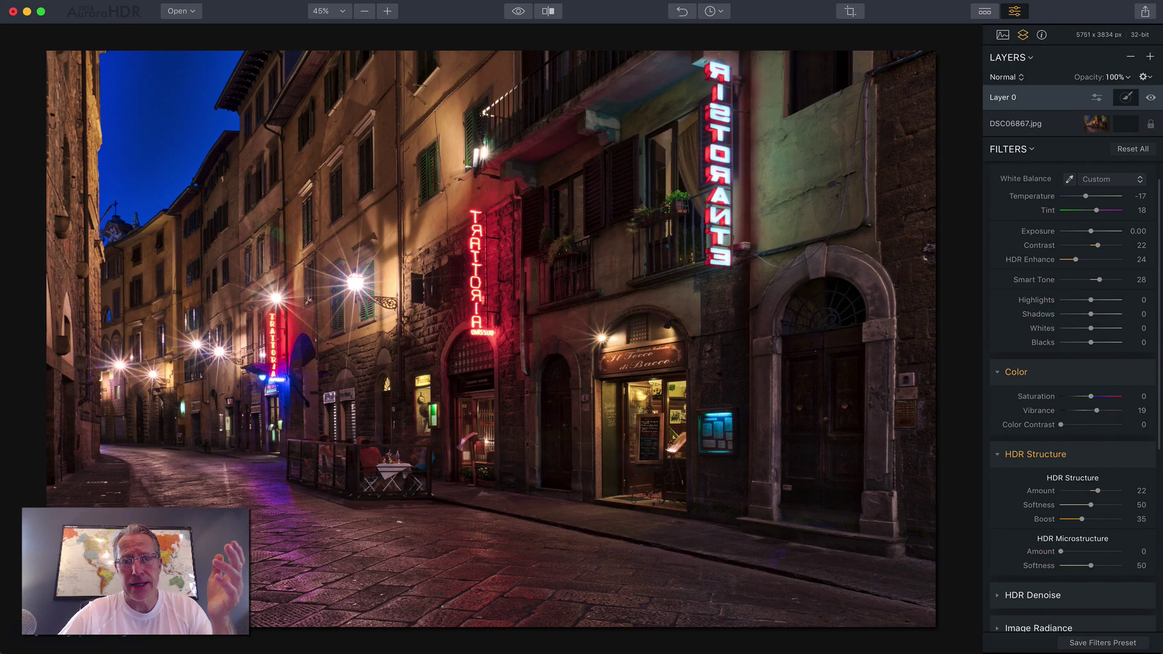
{"action": "left_click", "coordinate": [548, 10]}
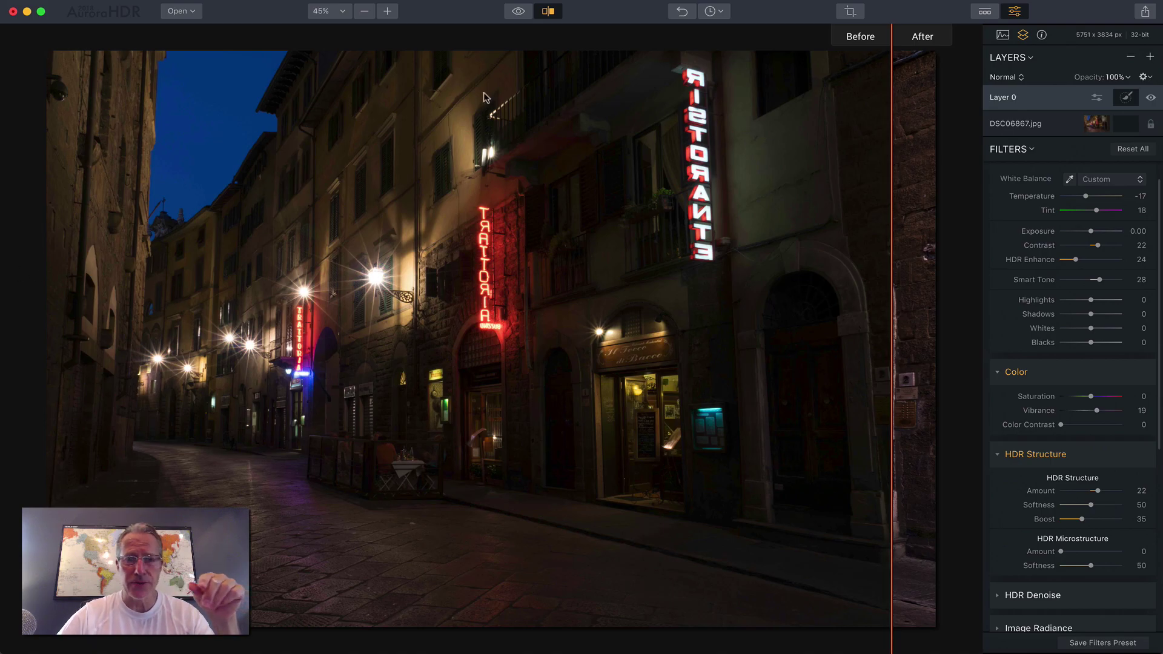
Turn off the split before/after comparison of the street photo.
{"action": "left_click", "coordinate": [540, 10]}
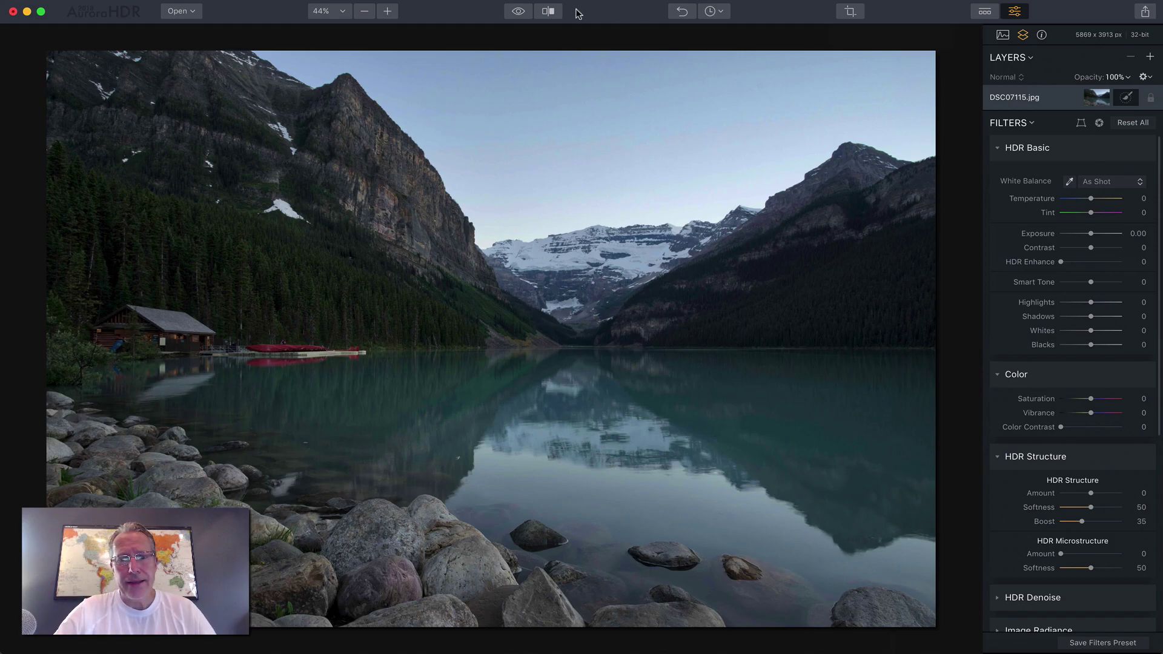
Compare the lake photo with its original using the split divider, then switch to Single View Mode.
{"action": "left_click", "coordinate": [548, 11]}
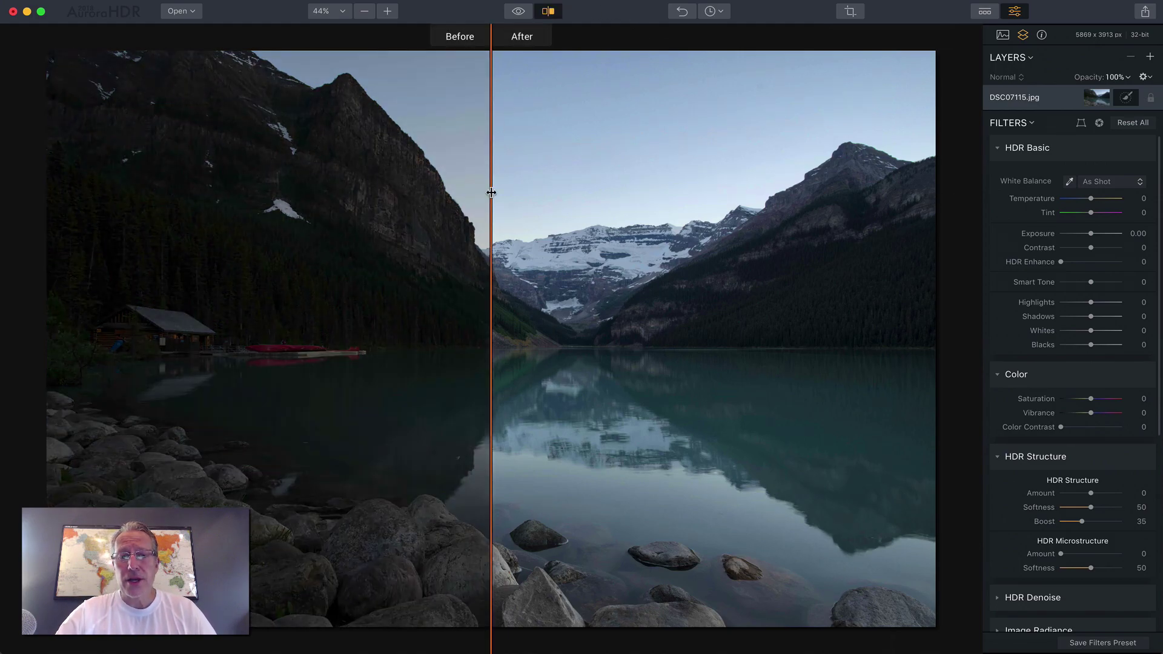
{"action": "left_click_drag", "start_coordinate": [490, 192], "coordinate": [182, 182]}
{"action": "left_click", "coordinate": [543, 11]}
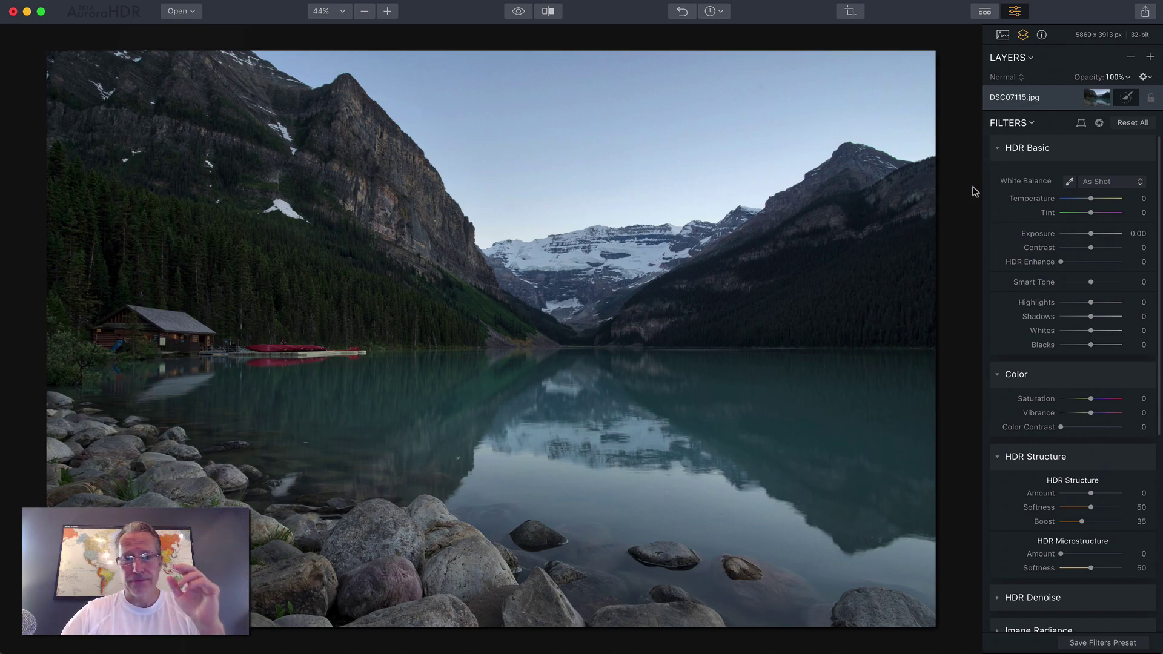
{"action": "left_click", "coordinate": [465, 3]}
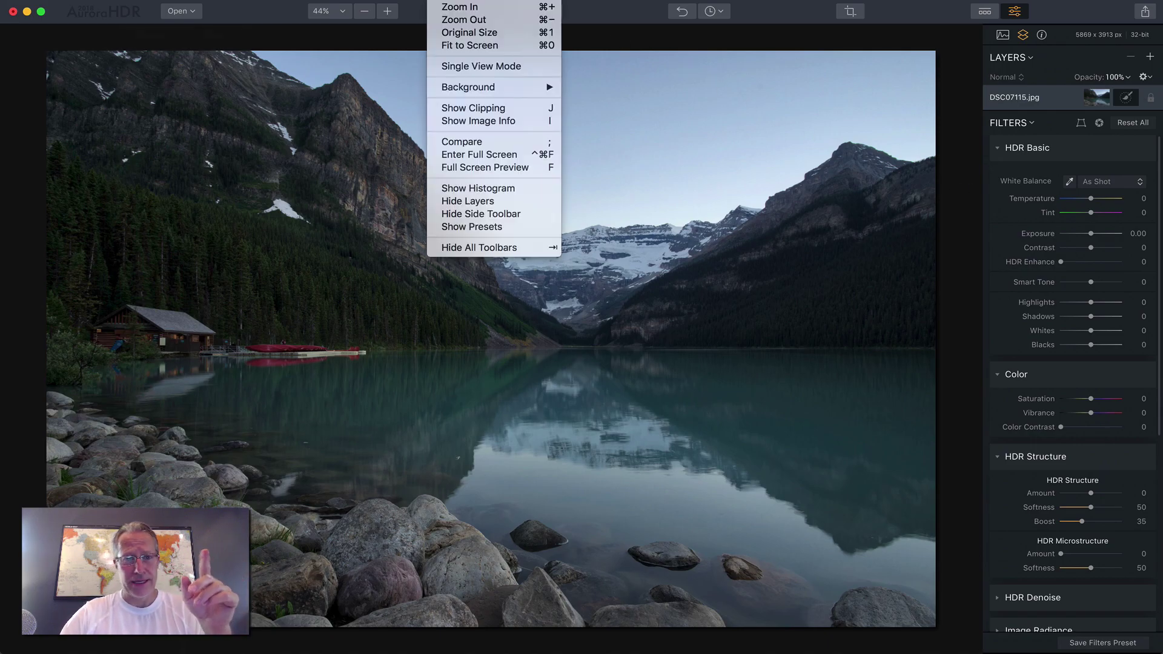
{"action": "left_click", "coordinate": [452, 64]}
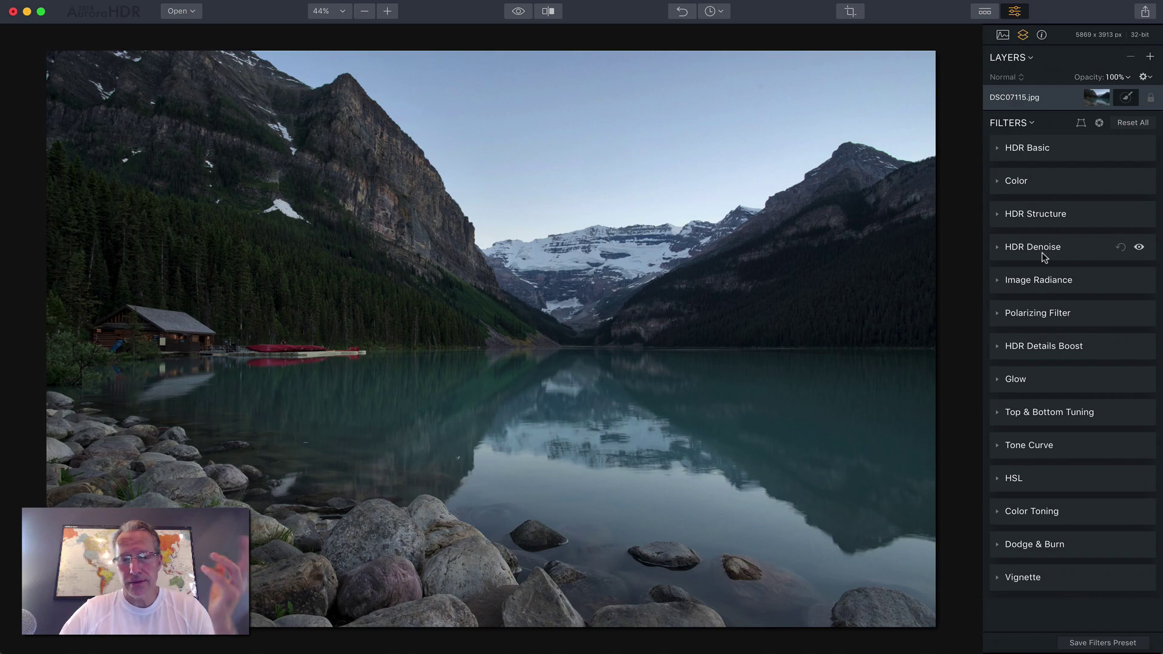
Add Night-sky copy.jpg as an image layer over the lake photo at 45% opacity.
{"action": "left_click", "coordinate": [1150, 57]}
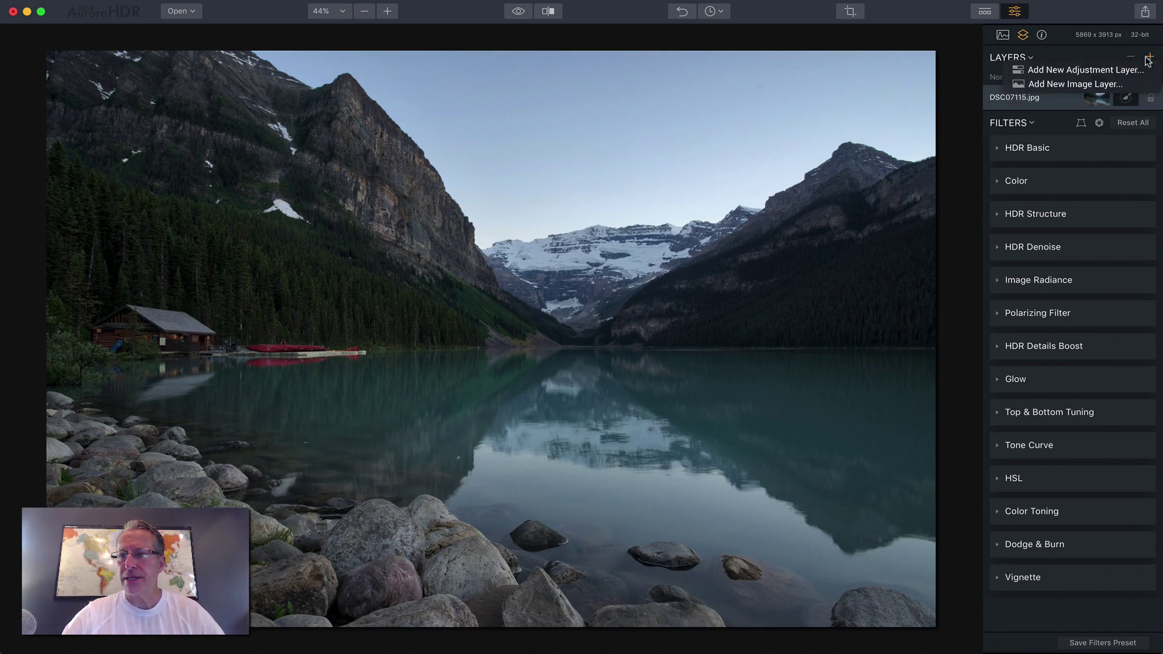
{"action": "left_click", "coordinate": [1063, 85]}
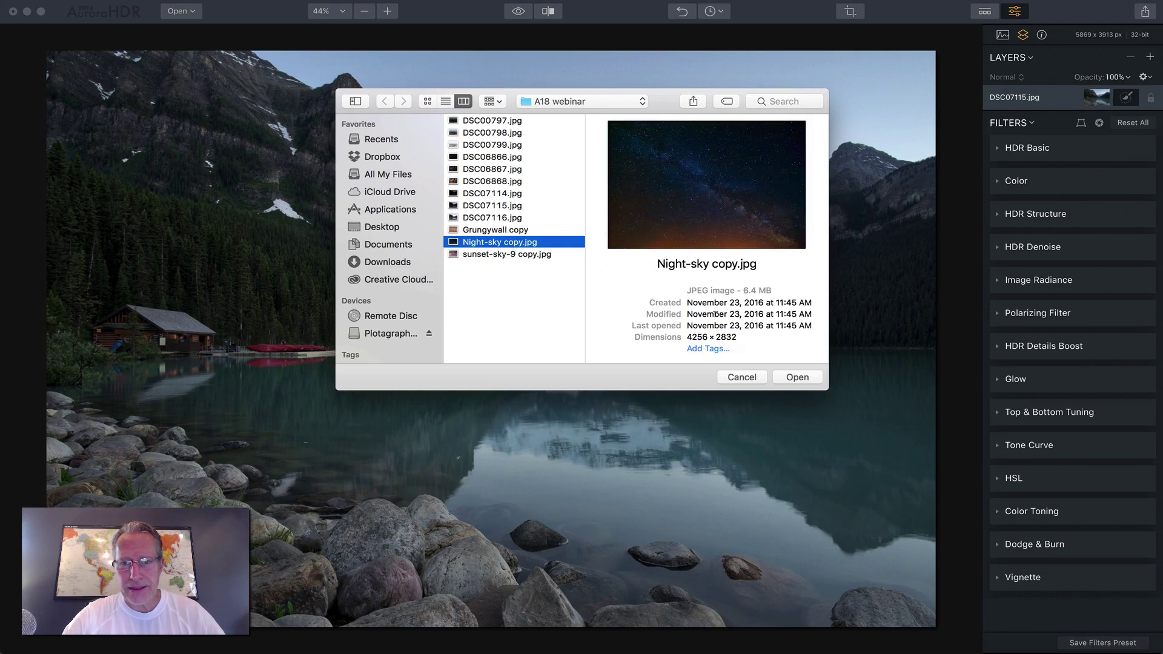
{"action": "left_click", "coordinate": [801, 378]}
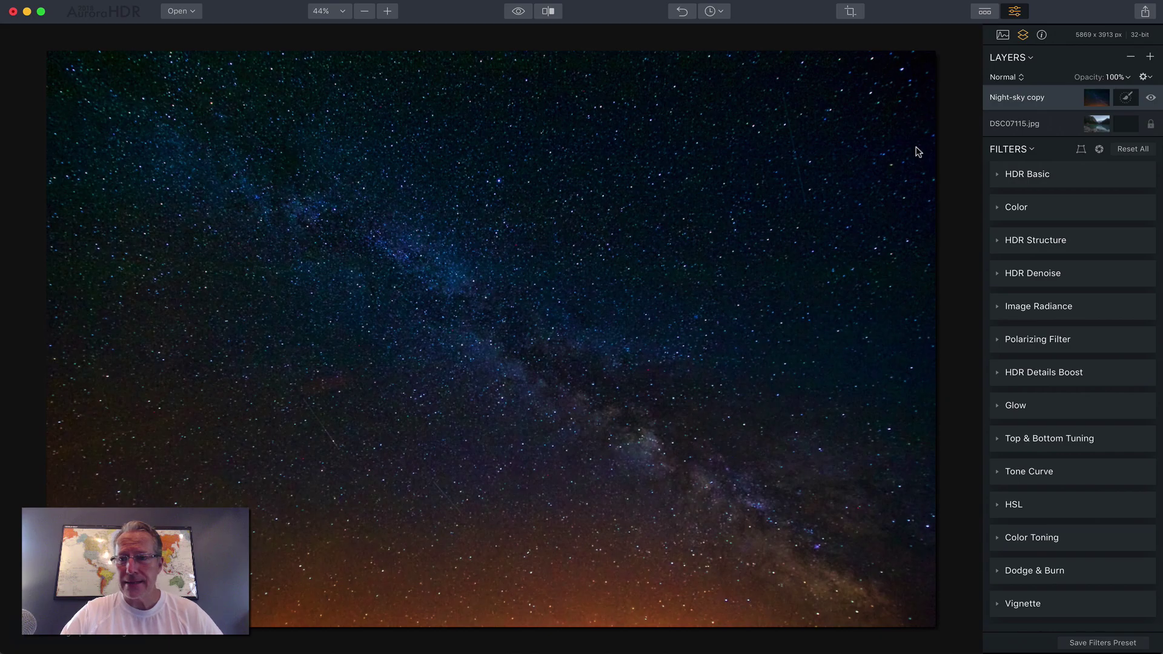
{"action": "left_click", "coordinate": [1112, 75]}
{"action": "left_click_drag", "start_coordinate": [1137, 94], "coordinate": [1109, 95]}
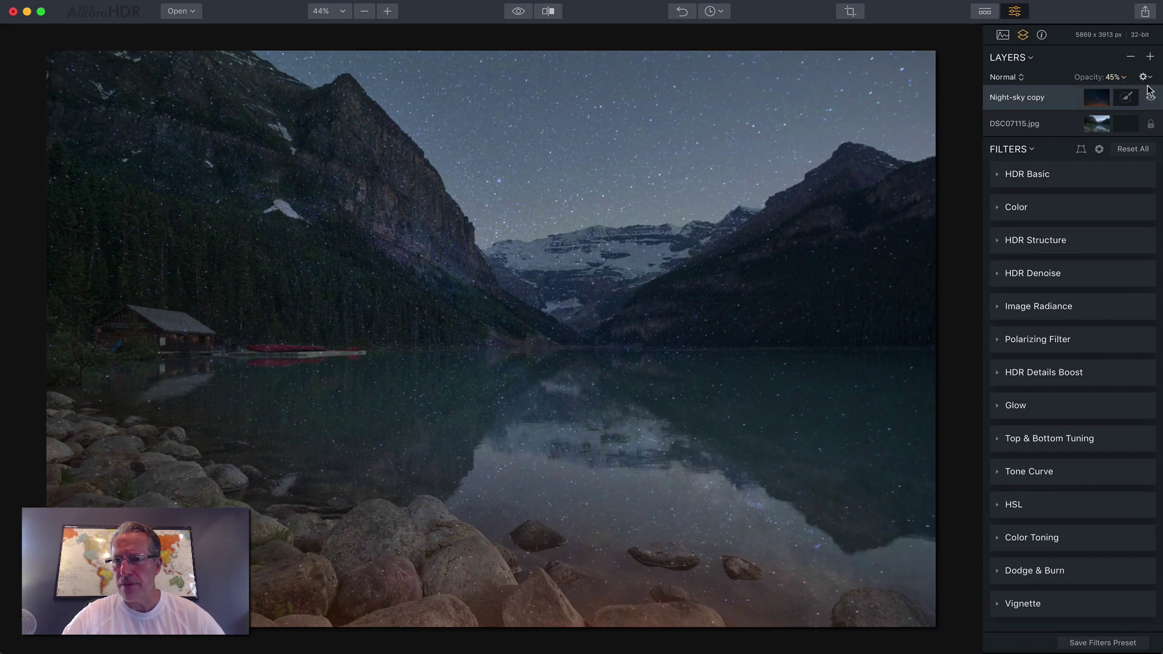
Paint the Night-sky copy layer's mask across the sky above the mountains.
{"action": "left_click", "coordinate": [1123, 96]}
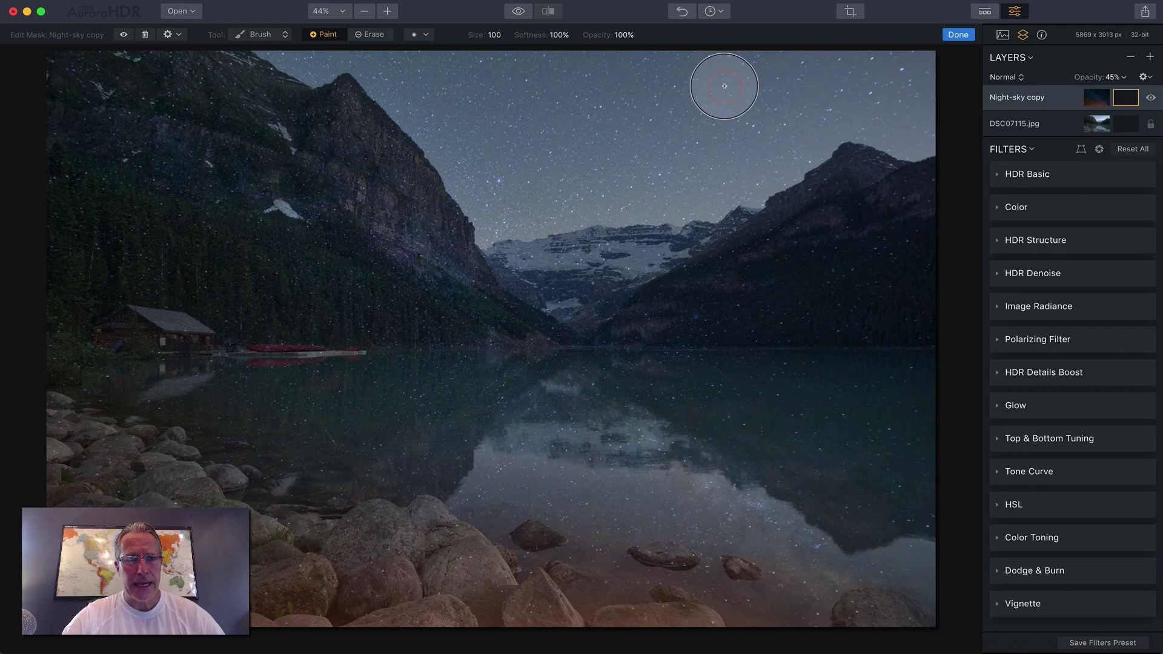
{"action": "mouse_move", "coordinate": [545, 63]}
{"action": "left_mouse_down"}
{"action": "mouse_move", "coordinate": [815, 72]}
{"action": "mouse_move", "coordinate": [906, 52]}
{"action": "mouse_move", "coordinate": [915, 84]}
{"action": "left_mouse_up"}
{"action": "mouse_move", "coordinate": [906, 131]}
{"action": "left_mouse_down"}
{"action": "mouse_move", "coordinate": [881, 117]}
{"action": "mouse_move", "coordinate": [915, 140]}
{"action": "mouse_move", "coordinate": [832, 125]}
{"action": "mouse_move", "coordinate": [788, 174]}
{"action": "mouse_move", "coordinate": [695, 218]}
{"action": "mouse_move", "coordinate": [521, 232]}
{"action": "mouse_move", "coordinate": [484, 224]}
{"action": "mouse_move", "coordinate": [486, 236]}
{"action": "mouse_move", "coordinate": [434, 138]}
{"action": "mouse_move", "coordinate": [372, 81]}
{"action": "mouse_move", "coordinate": [246, 57]}
{"action": "mouse_move", "coordinate": [606, 52]}
{"action": "mouse_move", "coordinate": [455, 89]}
{"action": "mouse_move", "coordinate": [648, 172]}
{"action": "mouse_move", "coordinate": [551, 191]}
{"action": "mouse_move", "coordinate": [616, 176]}
{"action": "mouse_move", "coordinate": [452, 187]}
{"action": "mouse_move", "coordinate": [491, 205]}
{"action": "mouse_move", "coordinate": [642, 188]}
{"action": "mouse_move", "coordinate": [810, 108]}
{"action": "mouse_move", "coordinate": [566, 136]}
{"action": "mouse_move", "coordinate": [693, 155]}
{"action": "mouse_move", "coordinate": [698, 122]}
{"action": "mouse_move", "coordinate": [735, 79]}
{"action": "mouse_move", "coordinate": [926, 98]}
{"action": "mouse_move", "coordinate": [935, 64]}
{"action": "mouse_move", "coordinate": [877, 69]}
{"action": "mouse_move", "coordinate": [962, 72]}
{"action": "mouse_move", "coordinate": [937, 150]}
{"action": "mouse_move", "coordinate": [867, 132]}
{"action": "mouse_move", "coordinate": [788, 151]}
{"action": "mouse_move", "coordinate": [769, 195]}
{"action": "mouse_move", "coordinate": [486, 242]}
{"action": "mouse_move", "coordinate": [418, 120]}
{"action": "mouse_move", "coordinate": [329, 53]}
{"action": "mouse_move", "coordinate": [462, 105]}
{"action": "mouse_move", "coordinate": [378, 76]}
{"action": "left_mouse_up"}
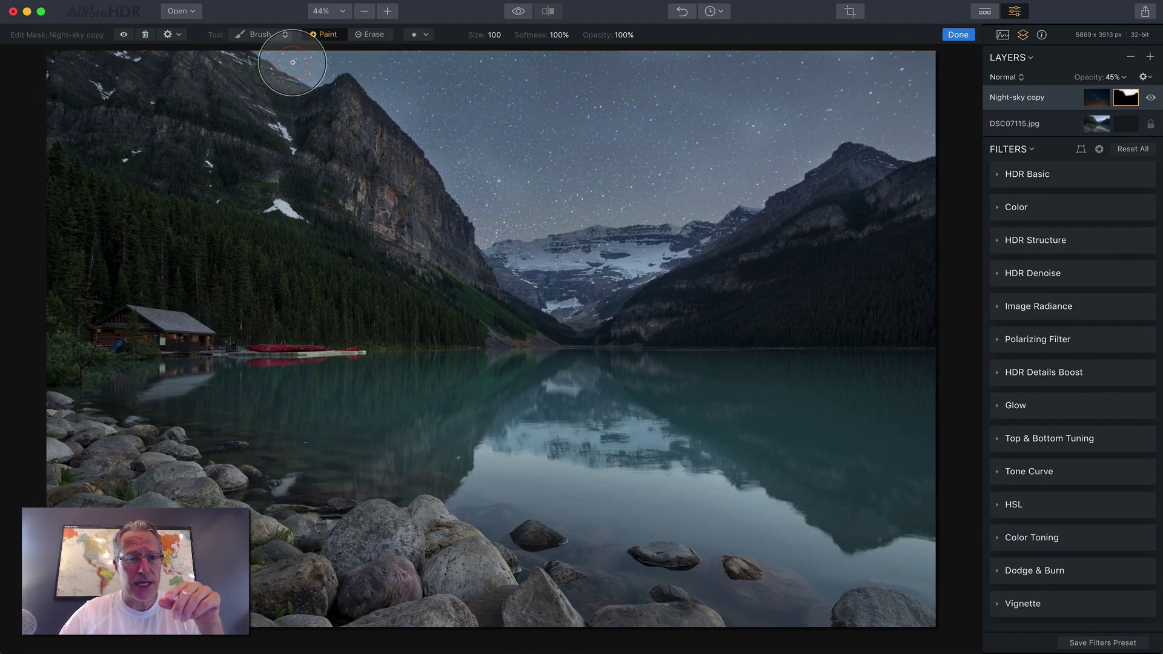
Erase the stars off the mountain ridges with a size-40 brush and finish the mask.
{"action": "left_click", "coordinate": [366, 34]}
{"action": "key", "text": "bracketleft"}
{"action": "key", "text": "bracketleft"}
{"action": "key", "text": "bracketleft"}
{"action": "key", "text": "bracketleft"}
{"action": "key", "text": "bracketleft"}
{"action": "key", "text": "bracketleft"}
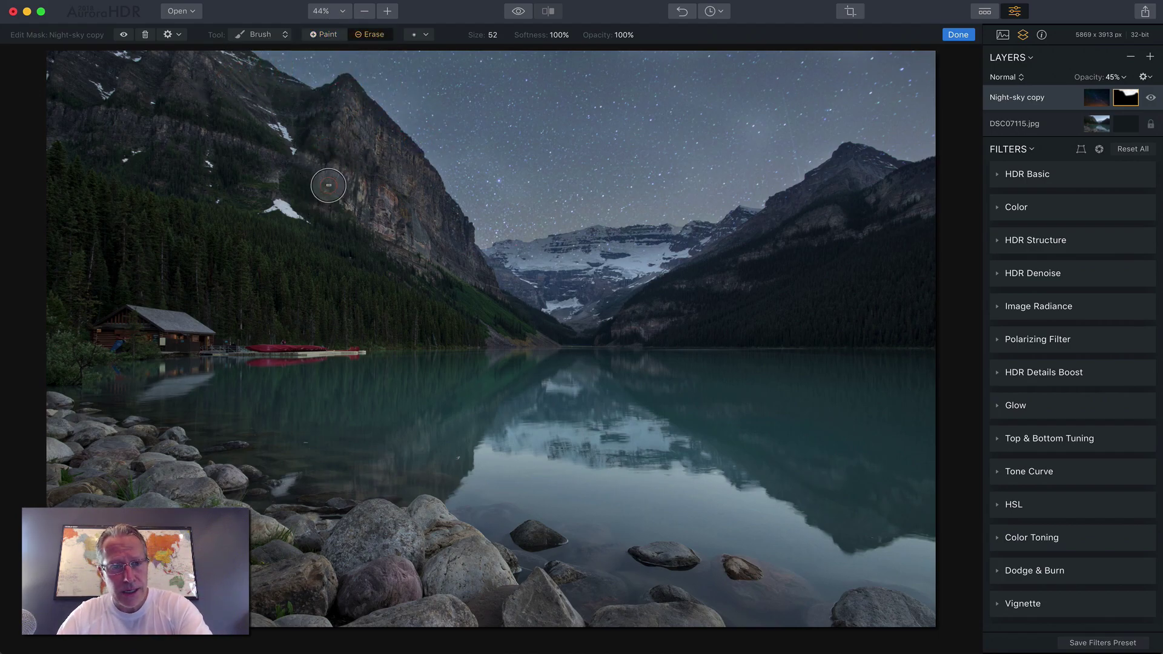
{"action": "mouse_move", "coordinate": [227, 61]}
{"action": "left_mouse_down"}
{"action": "mouse_move", "coordinate": [327, 115]}
{"action": "mouse_move", "coordinate": [348, 94]}
{"action": "mouse_move", "coordinate": [481, 266]}
{"action": "mouse_move", "coordinate": [776, 220]}
{"action": "mouse_move", "coordinate": [863, 161]}
{"action": "mouse_move", "coordinate": [941, 182]}
{"action": "left_mouse_up"}
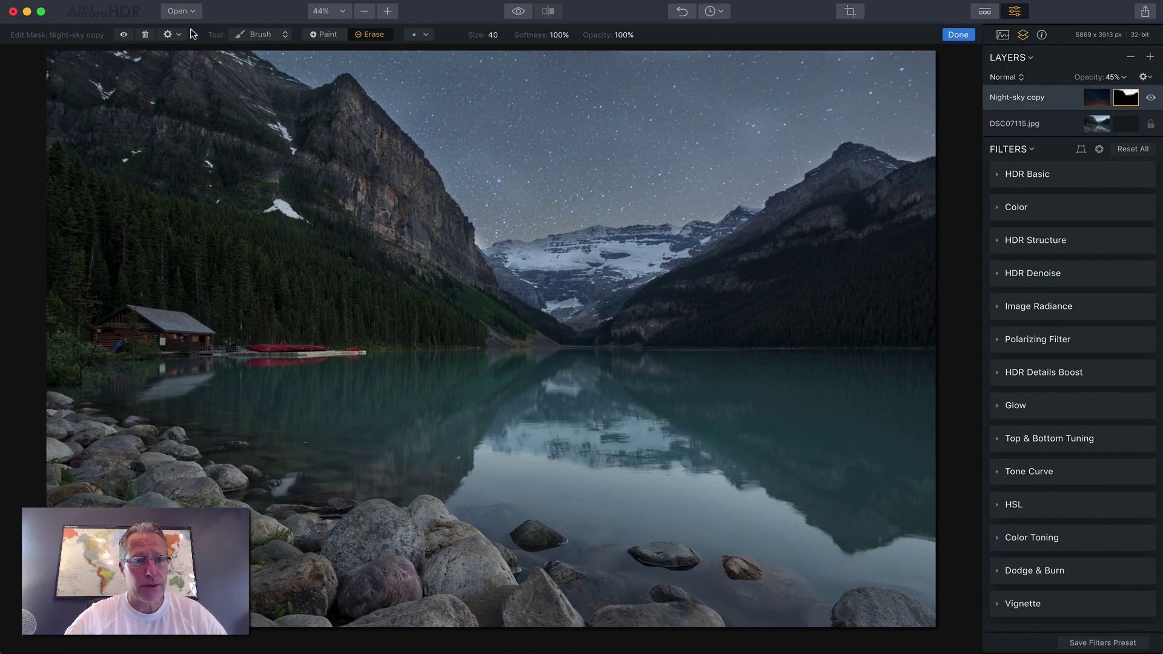
{"action": "left_click", "coordinate": [326, 34]}
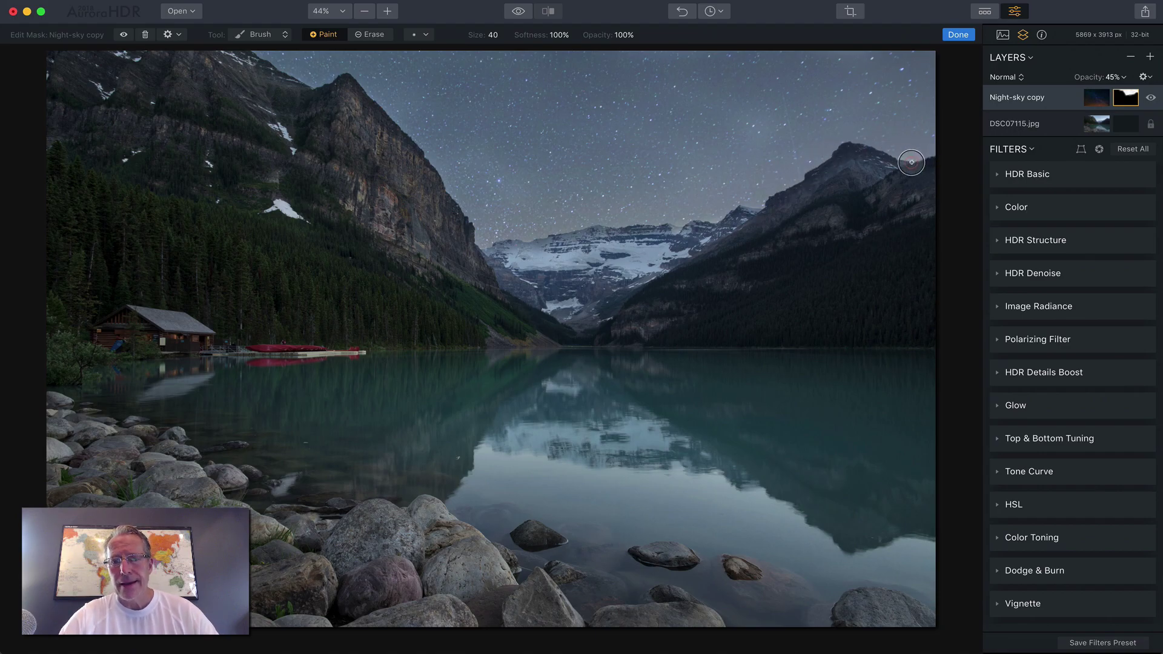
{"action": "left_click", "coordinate": [957, 35]}
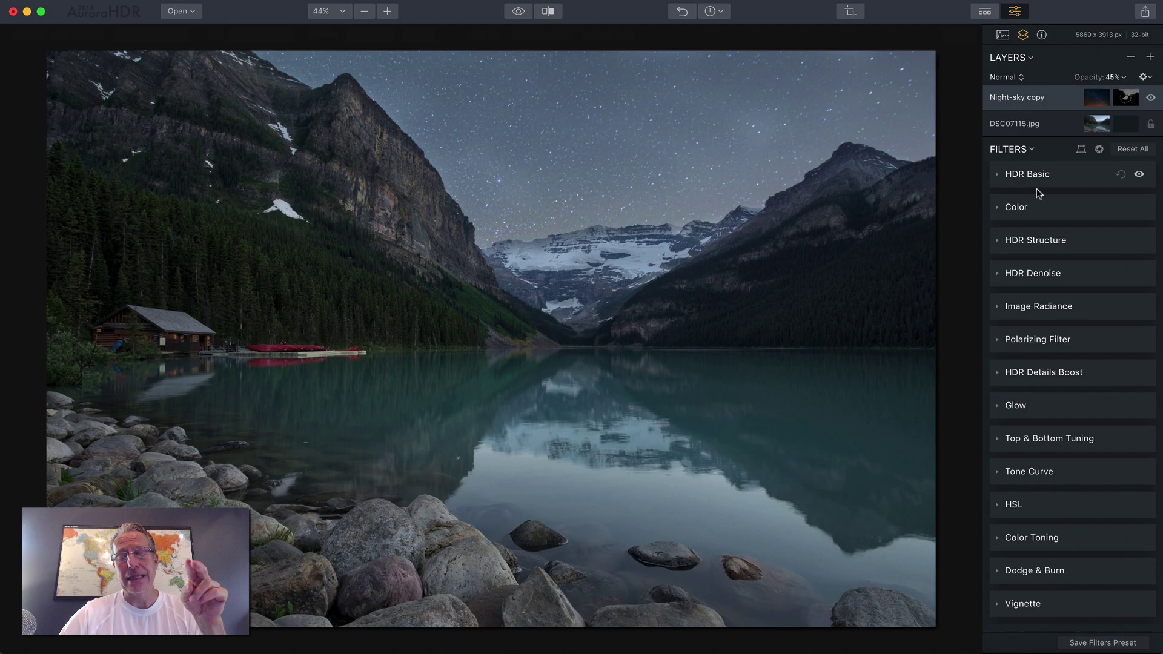
Add Night-sky copy.jpg again as a second star image layer on top.
{"action": "left_click", "coordinate": [1149, 56]}
{"action": "left_click", "coordinate": [1075, 84]}
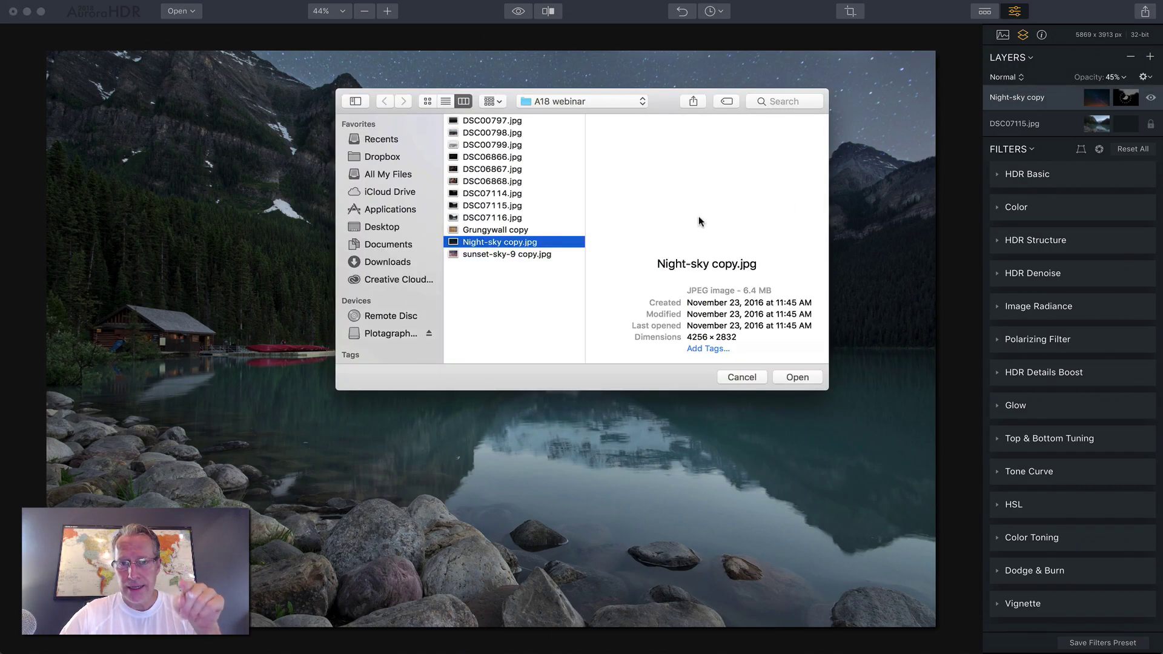
{"action": "left_click", "coordinate": [798, 378]}
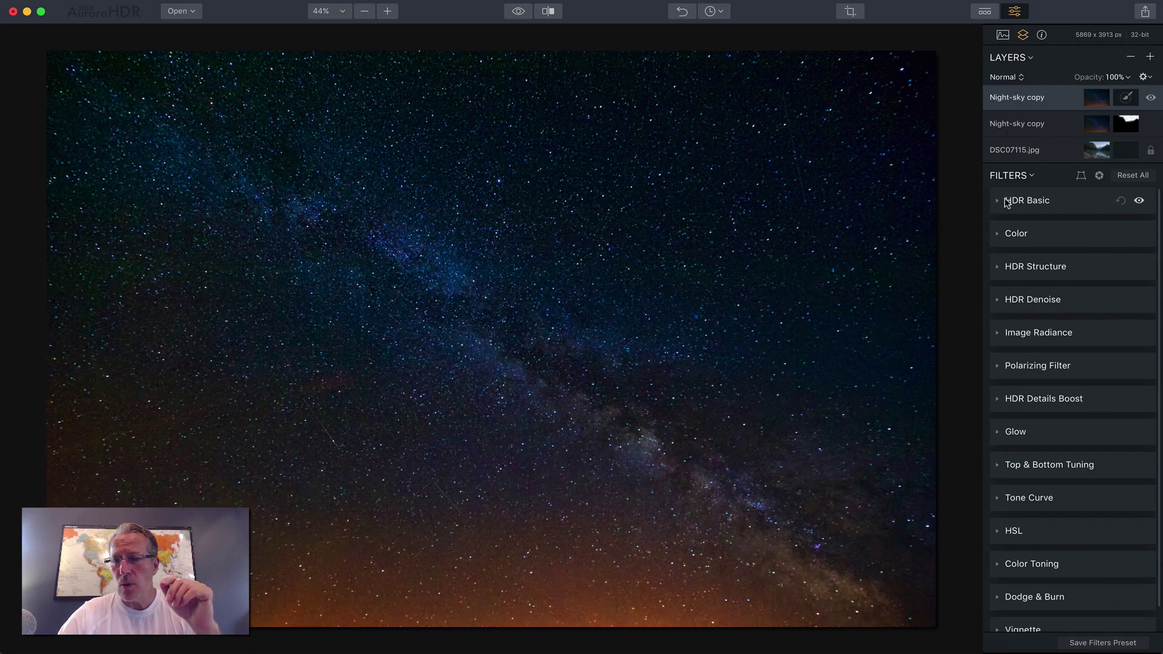
Lower the top Night-sky copy layer's opacity to 35%.
{"action": "left_click", "coordinate": [1112, 80]}
{"action": "left_click_drag", "start_coordinate": [1134, 92], "coordinate": [1102, 92]}
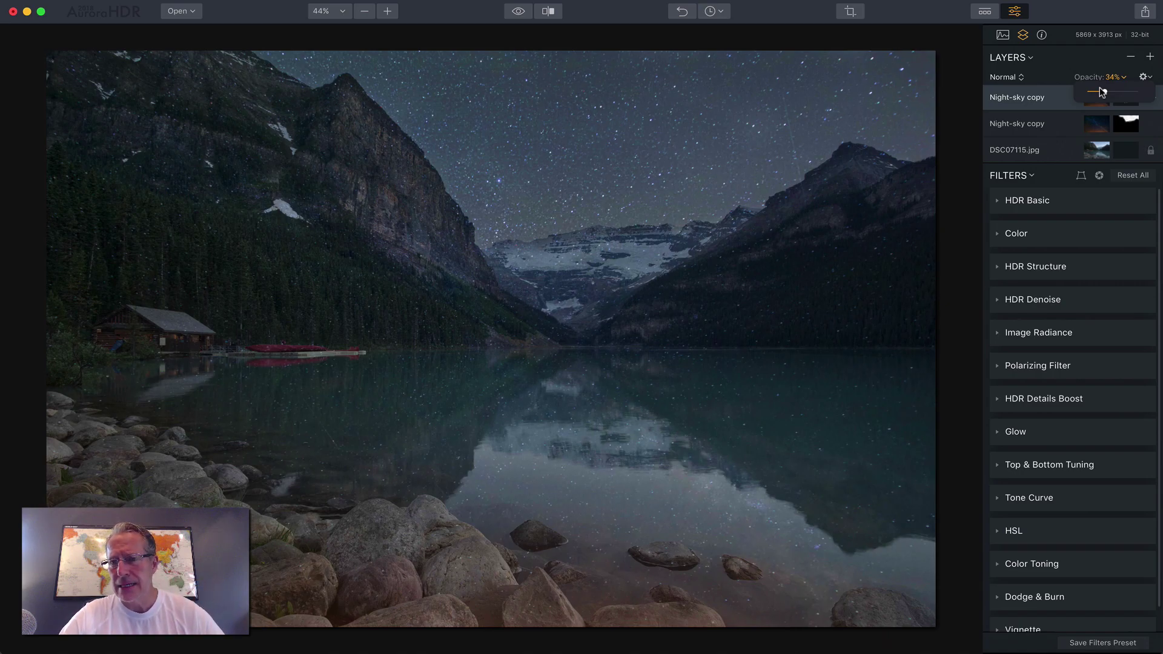
{"action": "left_click_drag", "start_coordinate": [1102, 91], "coordinate": [1103, 92]}
{"action": "left_click", "coordinate": [1071, 76]}
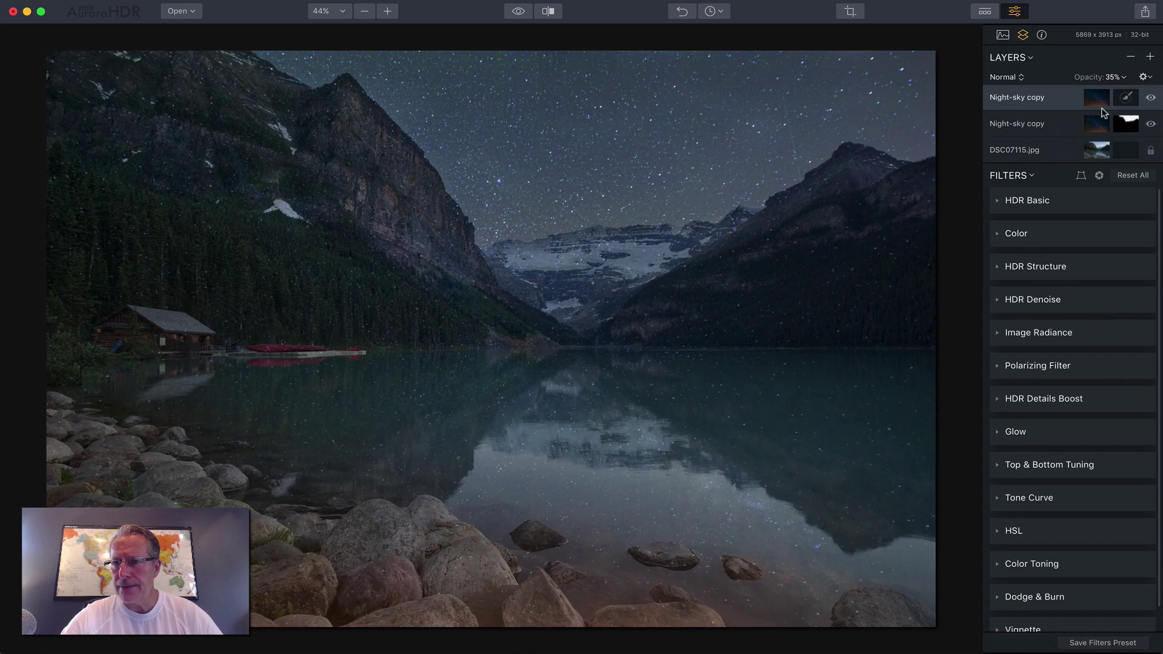
Shift the top night-sky copy layer by X offset -4 and Y offset -45, then apply.
{"action": "left_click", "coordinate": [1126, 97]}
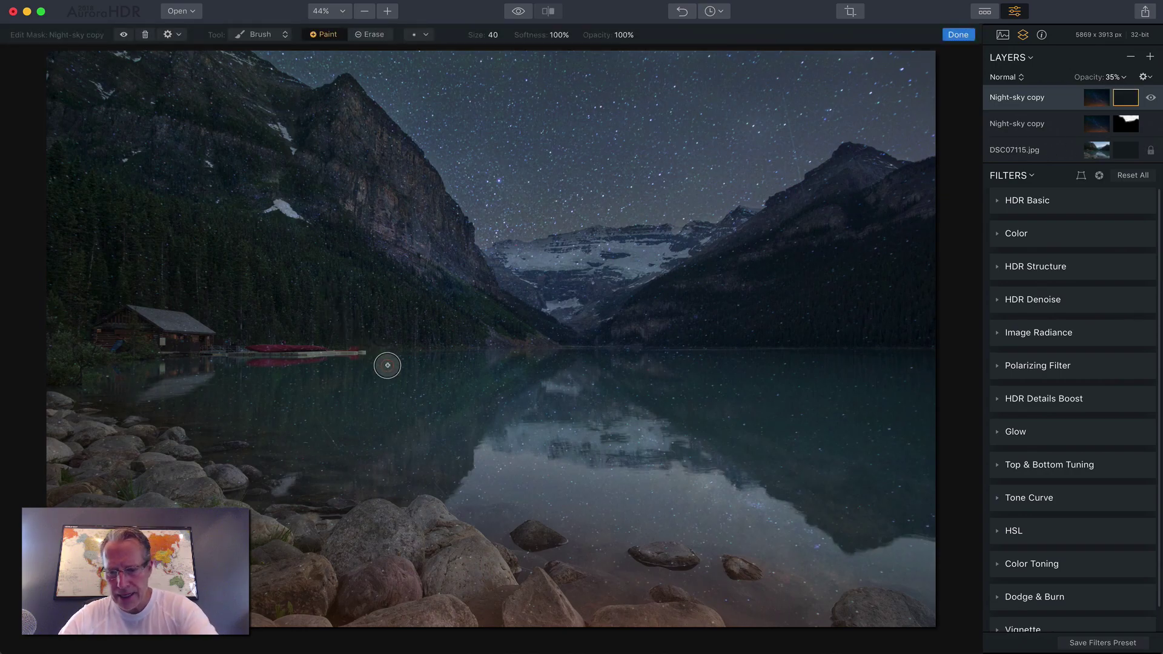
{"action": "key", "text": "bracketright"}
{"action": "key", "text": "bracketright"}
{"action": "key", "text": "bracketright"}
{"action": "key", "text": "bracketright"}
{"action": "key", "text": "bracketright"}
{"action": "key", "text": "bracketright"}
{"action": "key", "text": "bracketright"}
{"action": "key", "text": "bracketright"}
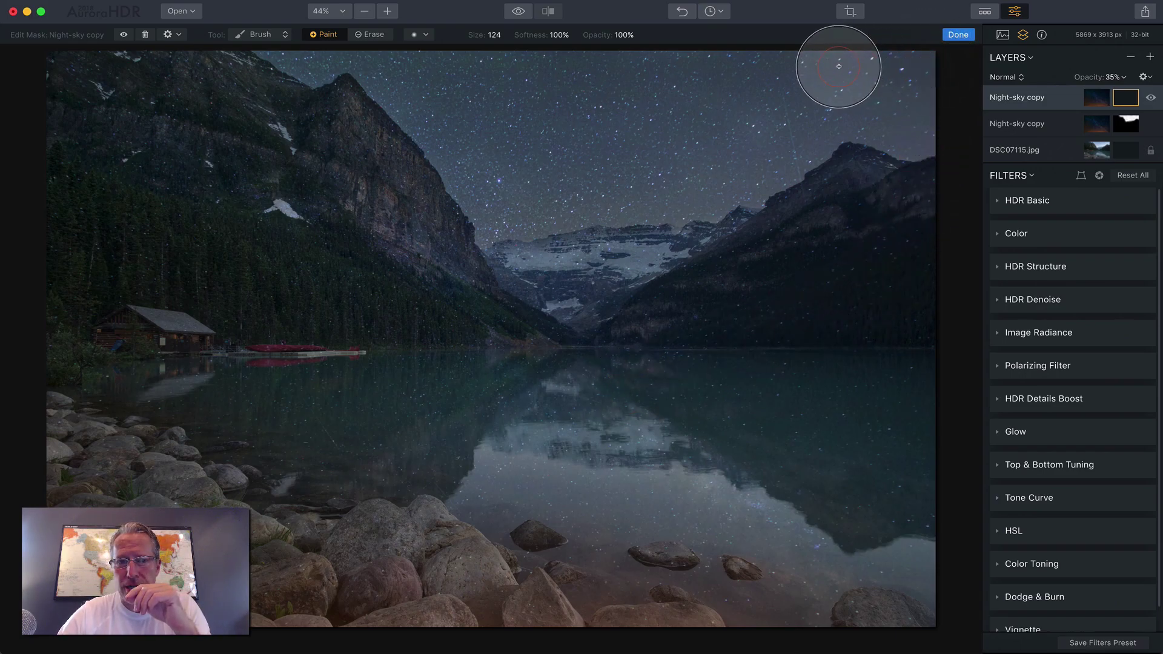
{"action": "left_click", "coordinate": [1081, 176]}
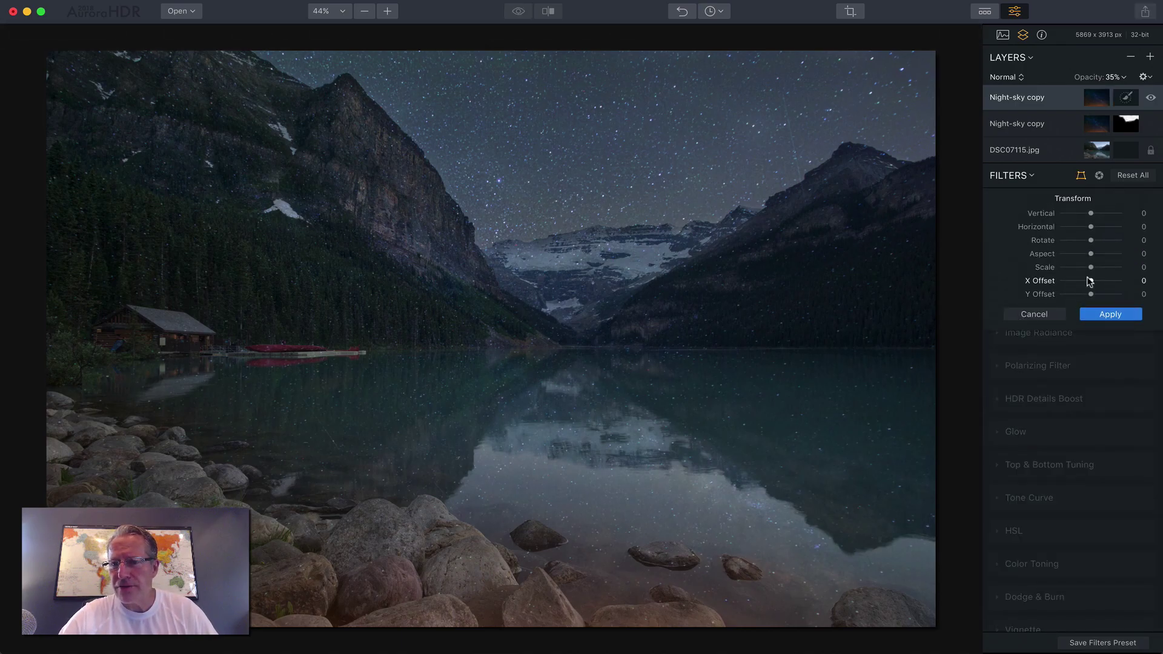
{"action": "left_click_drag", "start_coordinate": [1088, 282], "coordinate": [1071, 298]}
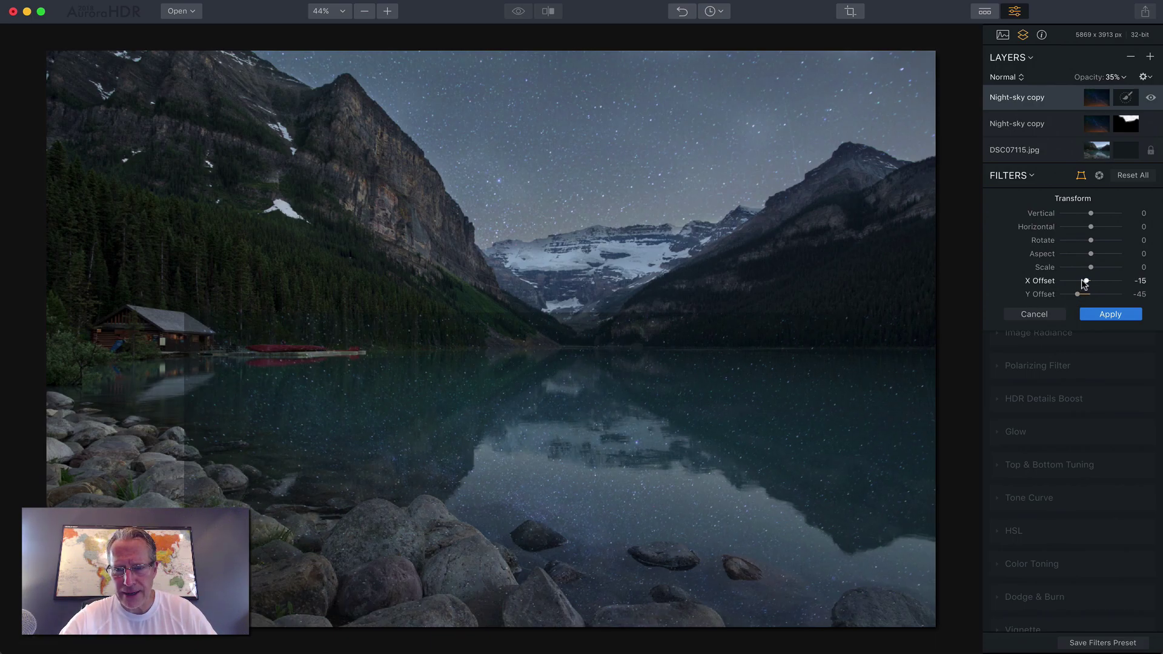
{"action": "left_click_drag", "start_coordinate": [1083, 283], "coordinate": [1087, 283]}
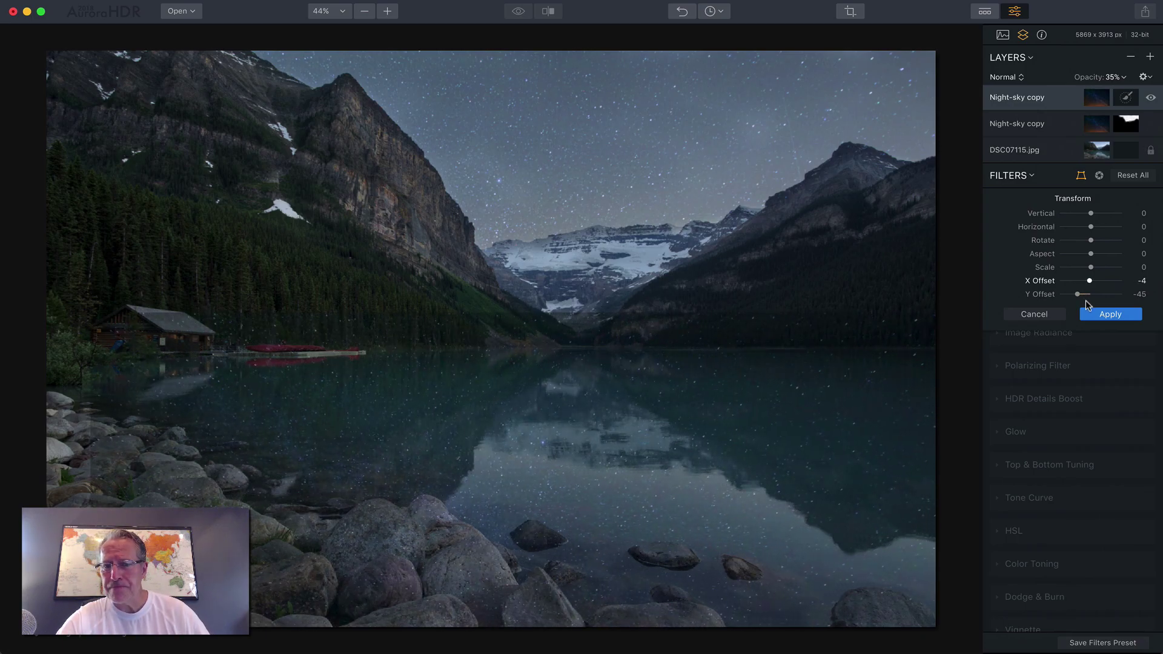
{"action": "left_click", "coordinate": [1094, 316]}
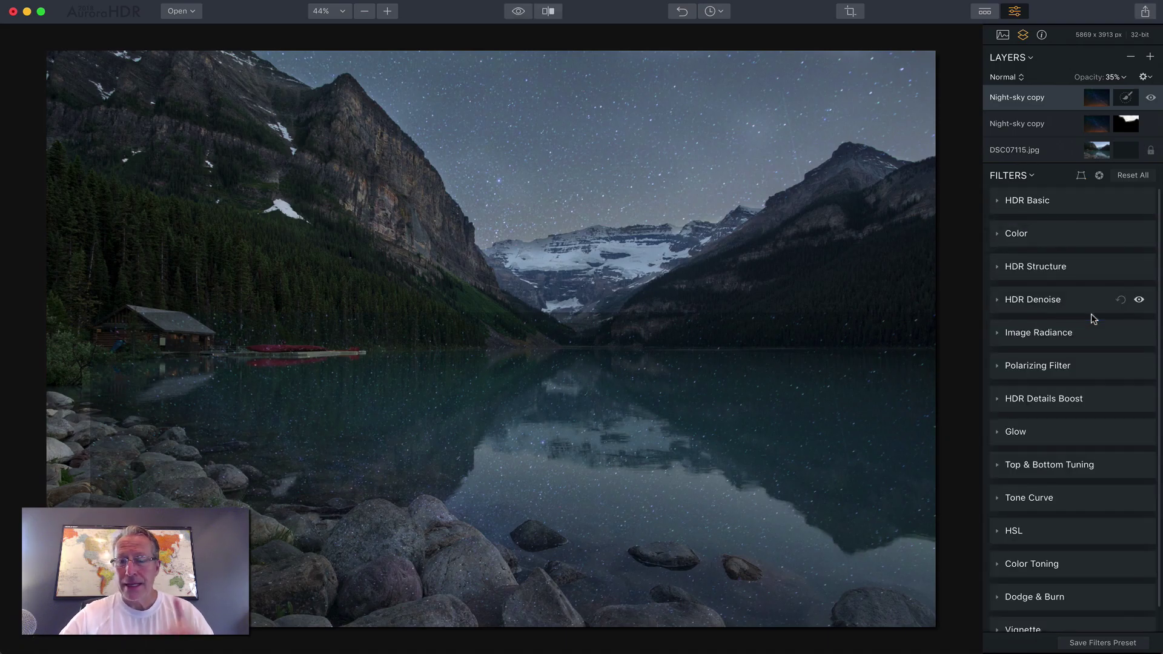
Brush a mask over the lake on the top night-sky copy, checking coverage with the red overlay.
{"action": "left_click", "coordinate": [1126, 97]}
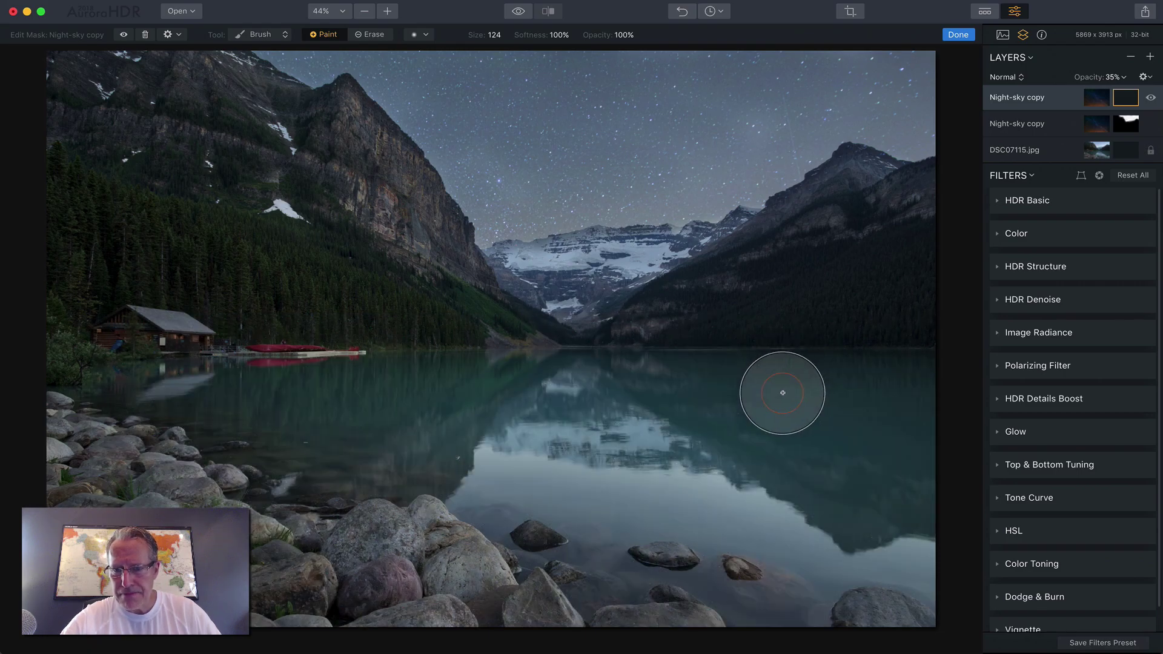
{"action": "left_click_drag", "start_coordinate": [780, 392], "coordinate": [873, 384]}
{"action": "mouse_move", "coordinate": [845, 430]}
{"action": "left_mouse_down"}
{"action": "mouse_move", "coordinate": [810, 437]}
{"action": "mouse_move", "coordinate": [917, 490]}
{"action": "mouse_move", "coordinate": [821, 439]}
{"action": "mouse_move", "coordinate": [936, 474]}
{"action": "mouse_move", "coordinate": [938, 559]}
{"action": "mouse_move", "coordinate": [809, 559]}
{"action": "mouse_move", "coordinate": [787, 613]}
{"action": "mouse_move", "coordinate": [720, 595]}
{"action": "mouse_move", "coordinate": [713, 567]}
{"action": "mouse_move", "coordinate": [633, 562]}
{"action": "mouse_move", "coordinate": [541, 536]}
{"action": "mouse_move", "coordinate": [442, 479]}
{"action": "mouse_move", "coordinate": [272, 445]}
{"action": "mouse_move", "coordinate": [191, 393]}
{"action": "mouse_move", "coordinate": [289, 403]}
{"action": "mouse_move", "coordinate": [597, 394]}
{"action": "mouse_move", "coordinate": [335, 440]}
{"action": "mouse_move", "coordinate": [742, 466]}
{"action": "mouse_move", "coordinate": [638, 453]}
{"action": "mouse_move", "coordinate": [531, 409]}
{"action": "mouse_move", "coordinate": [689, 377]}
{"action": "mouse_move", "coordinate": [821, 384]}
{"action": "mouse_move", "coordinate": [804, 429]}
{"action": "mouse_move", "coordinate": [866, 474]}
{"action": "mouse_move", "coordinate": [795, 492]}
{"action": "mouse_move", "coordinate": [552, 436]}
{"action": "mouse_move", "coordinate": [516, 474]}
{"action": "mouse_move", "coordinate": [696, 520]}
{"action": "mouse_move", "coordinate": [916, 549]}
{"action": "mouse_move", "coordinate": [952, 490]}
{"action": "mouse_move", "coordinate": [887, 416]}
{"action": "mouse_move", "coordinate": [625, 456]}
{"action": "mouse_move", "coordinate": [417, 443]}
{"action": "left_mouse_up"}
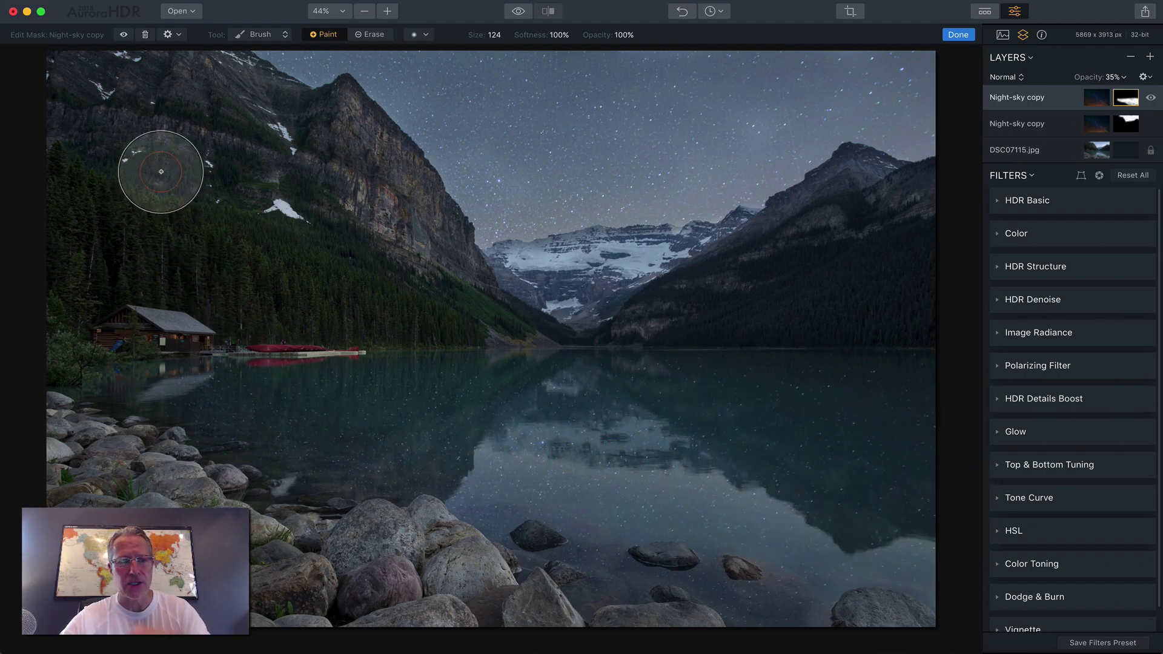
{"action": "left_click", "coordinate": [122, 36]}
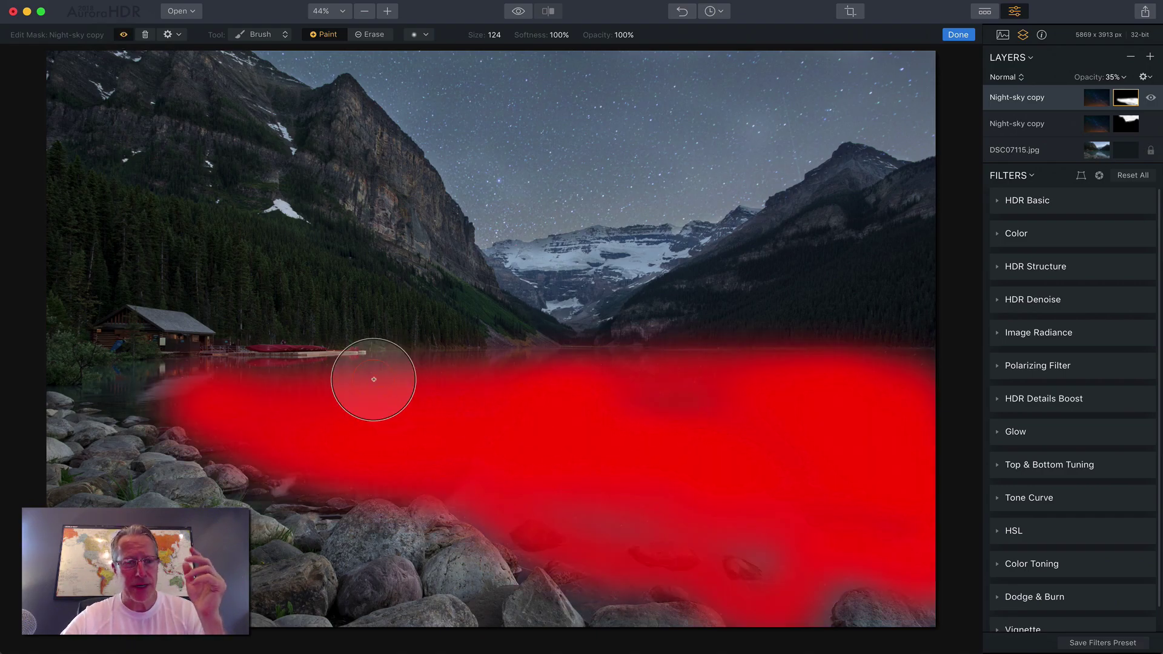
{"action": "left_click", "coordinate": [123, 37]}
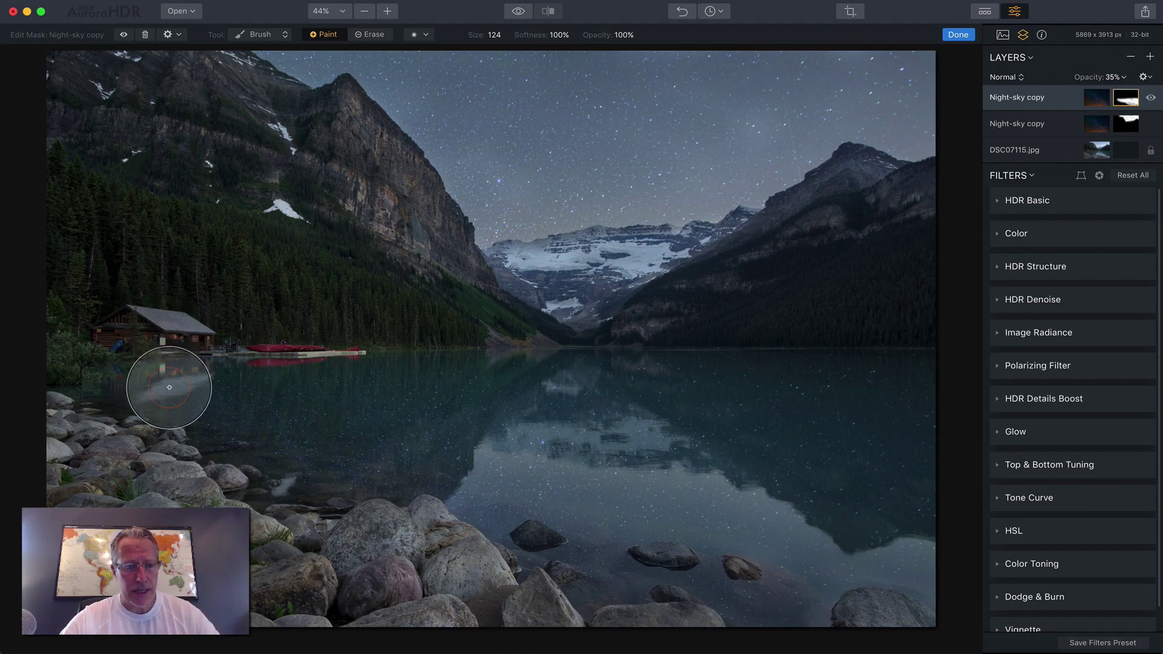
{"action": "key", "text": "bracketleft"}
{"action": "key", "text": "bracketleft"}
{"action": "key", "text": "bracketleft"}
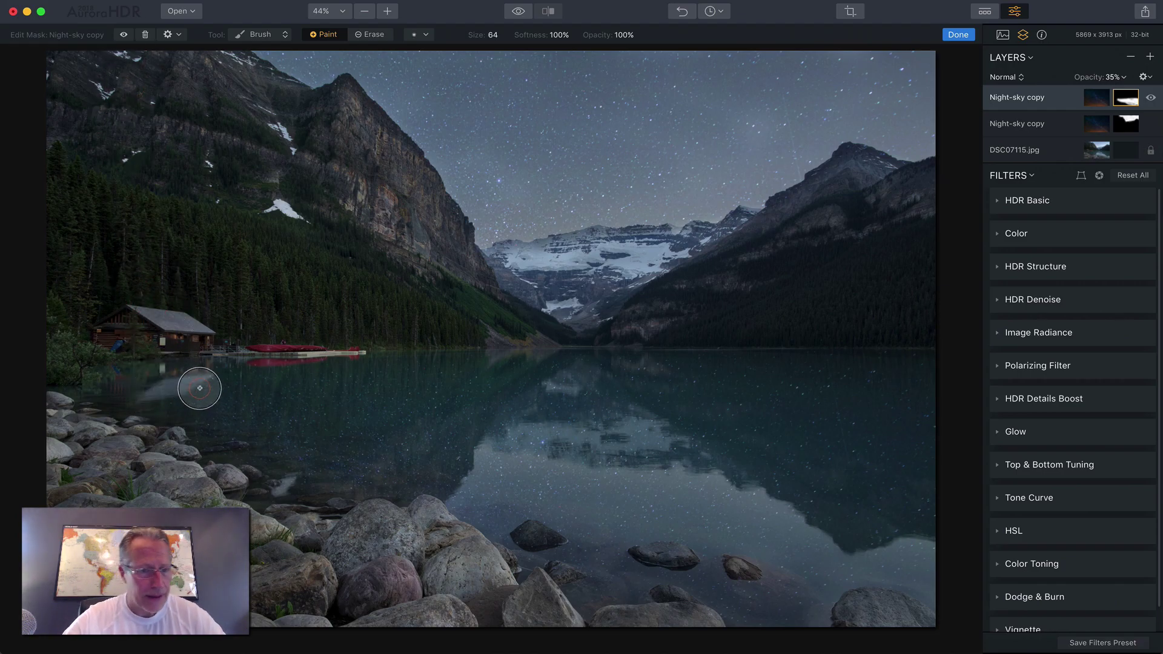
{"action": "left_click", "coordinate": [959, 35]}
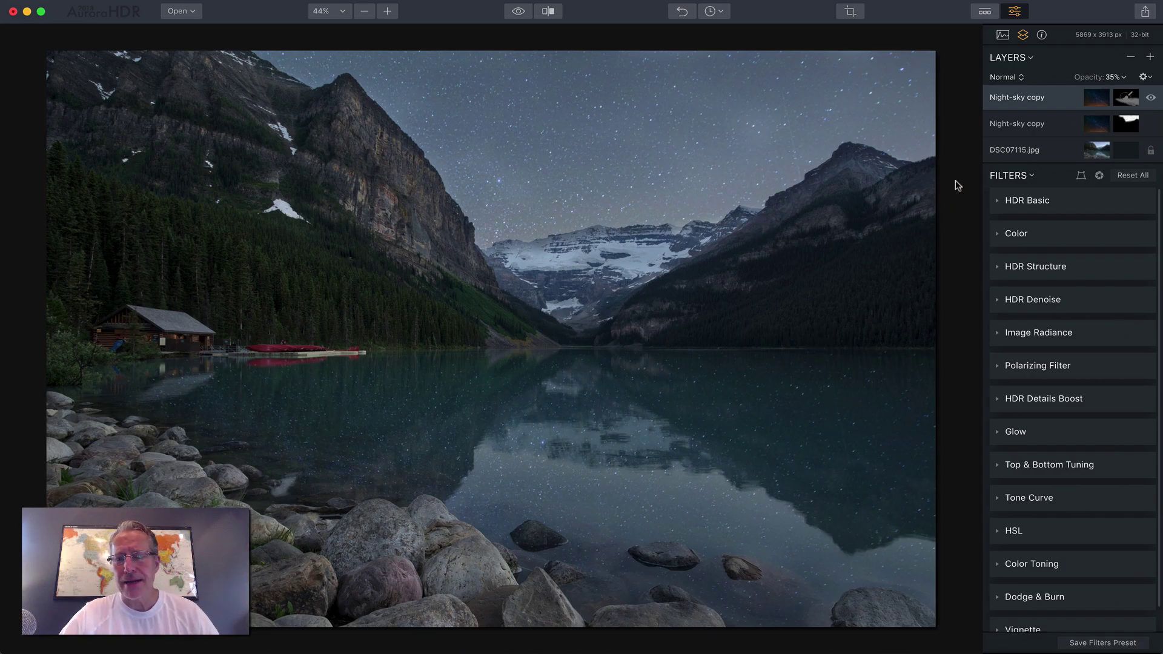
Add a new adjustment layer and apply the P1 preset to it.
{"action": "left_click", "coordinate": [1149, 60]}
{"action": "left_click", "coordinate": [1118, 69]}
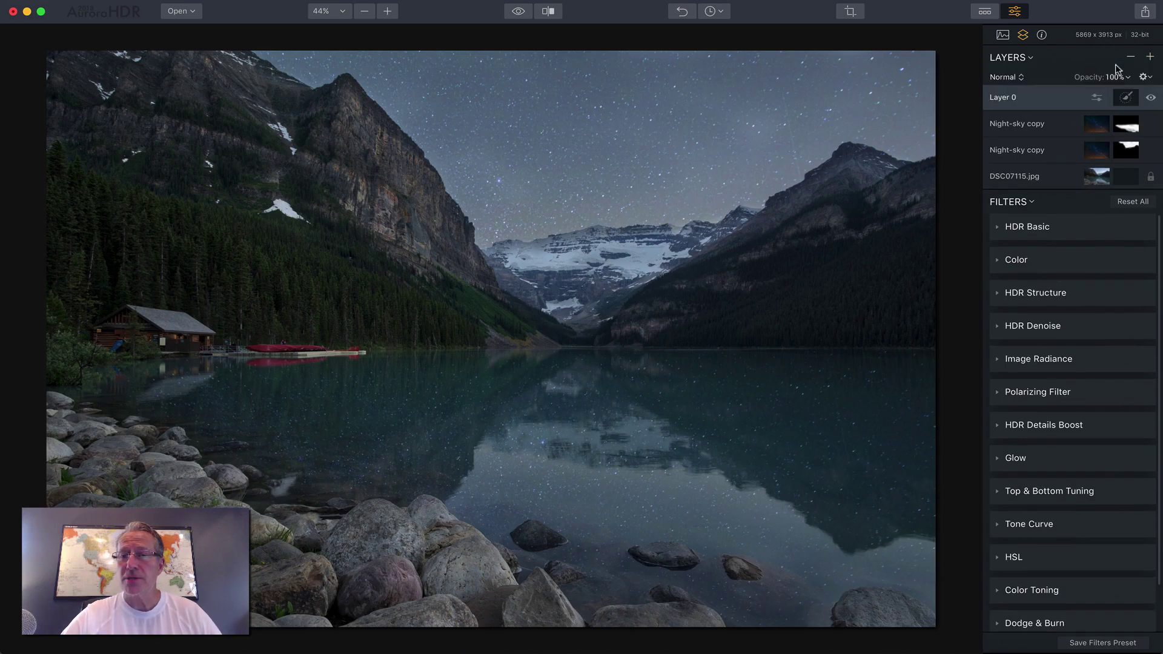
{"action": "left_click", "coordinate": [985, 11]}
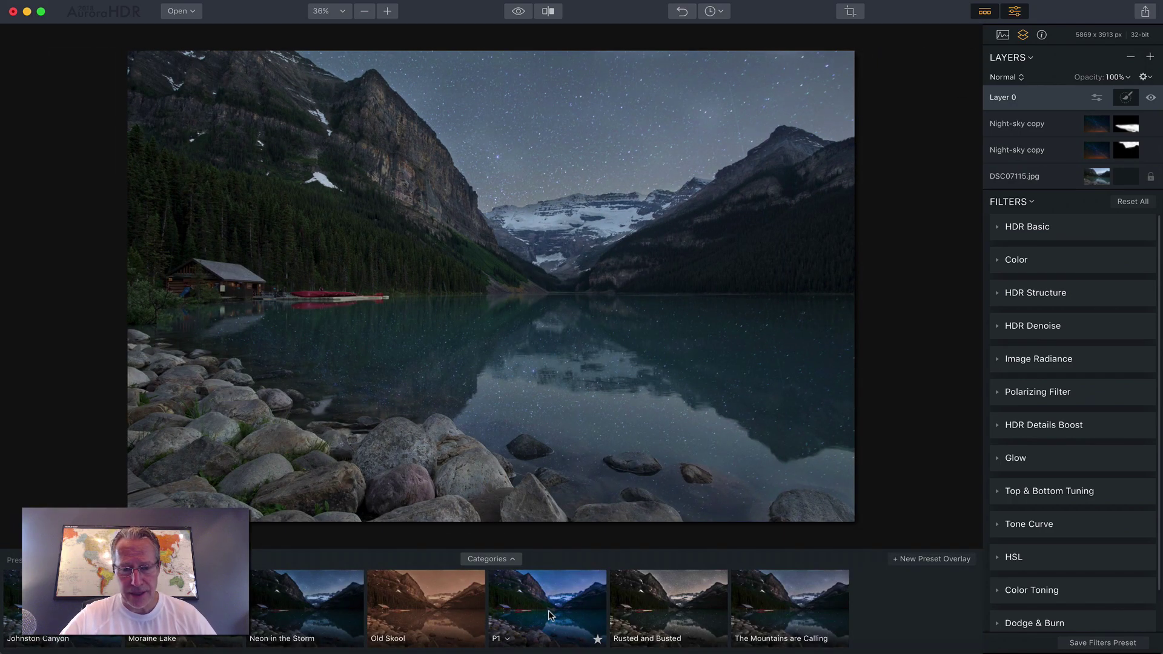
{"action": "left_click", "coordinate": [551, 615]}
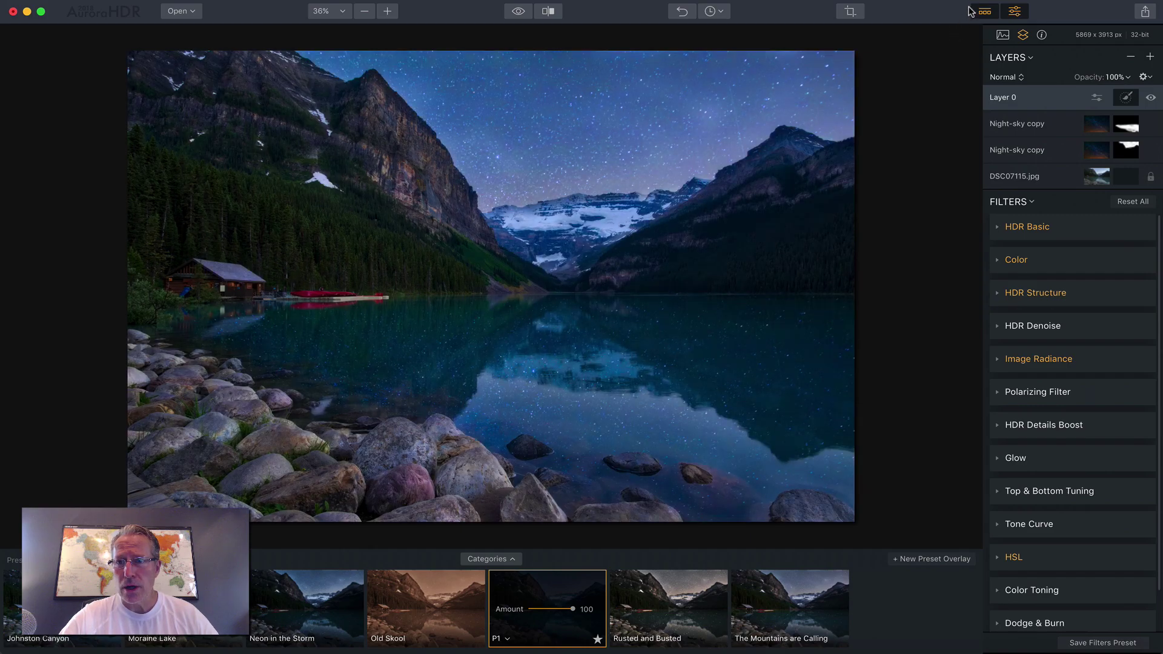
{"action": "left_click", "coordinate": [983, 11]}
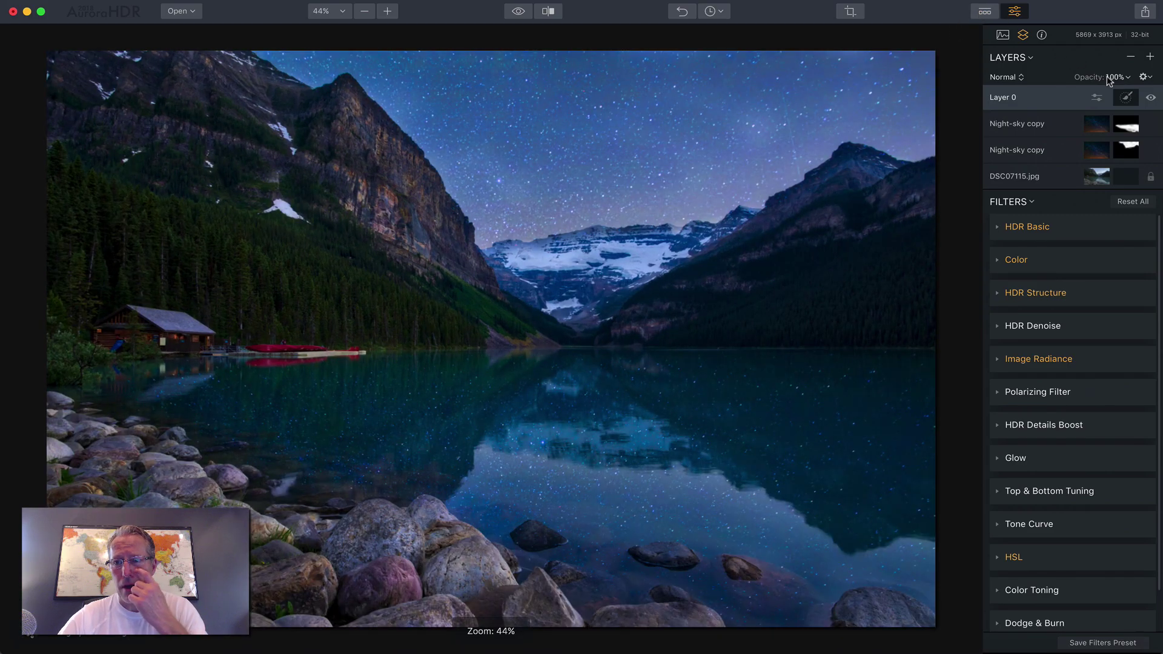
Lower Layer 0's opacity to 65%.
{"action": "left_click", "coordinate": [1119, 79]}
{"action": "left_click_drag", "start_coordinate": [1135, 92], "coordinate": [1118, 91]}
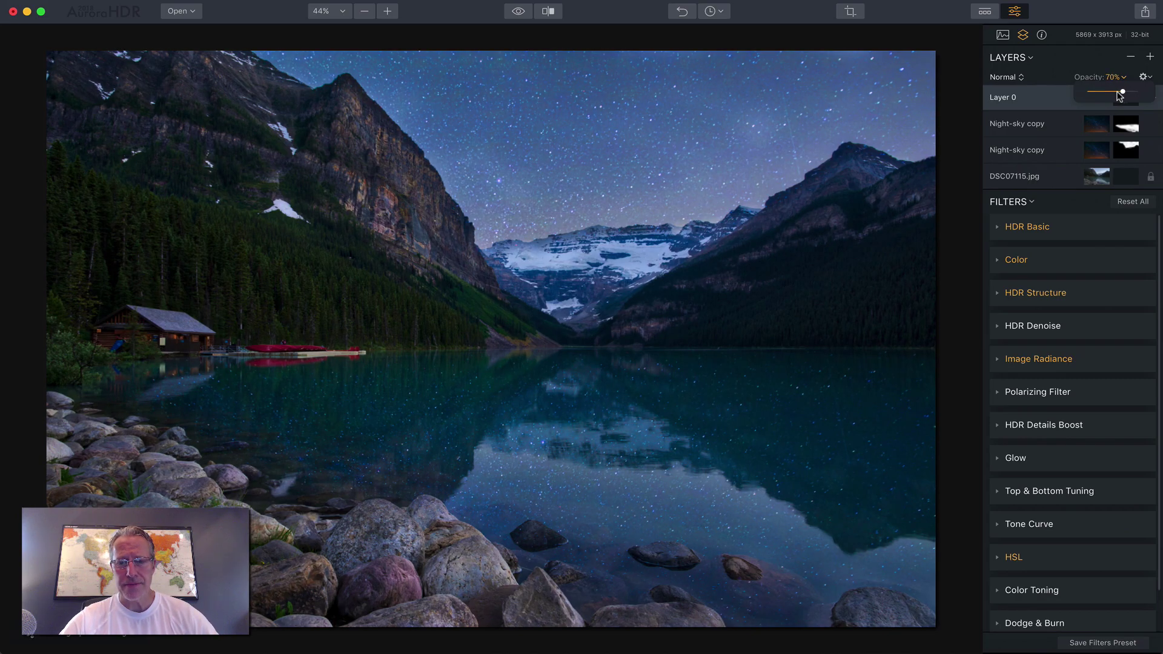
{"action": "left_click_drag", "start_coordinate": [1121, 91], "coordinate": [1115, 90]}
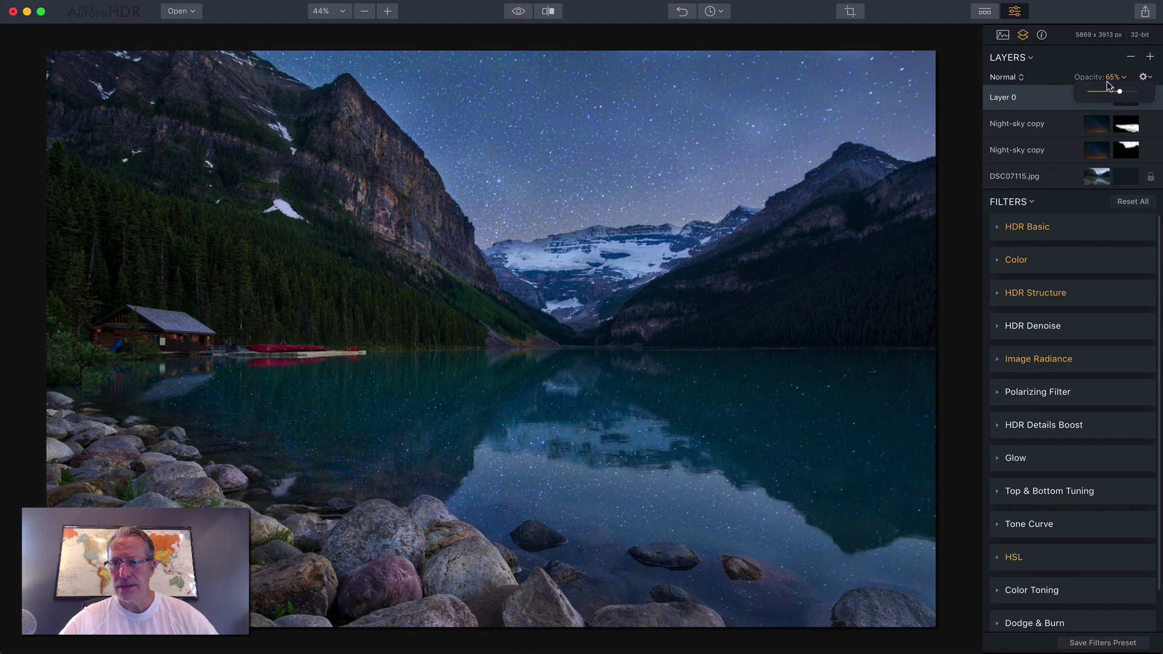
{"action": "left_click", "coordinate": [1071, 60]}
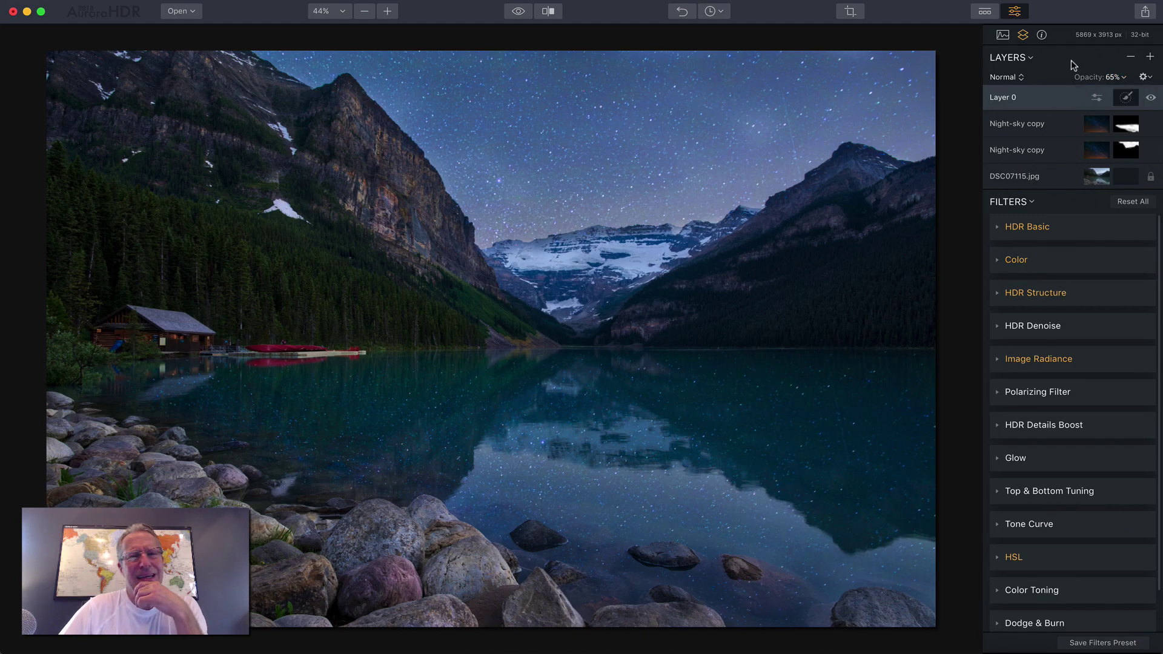